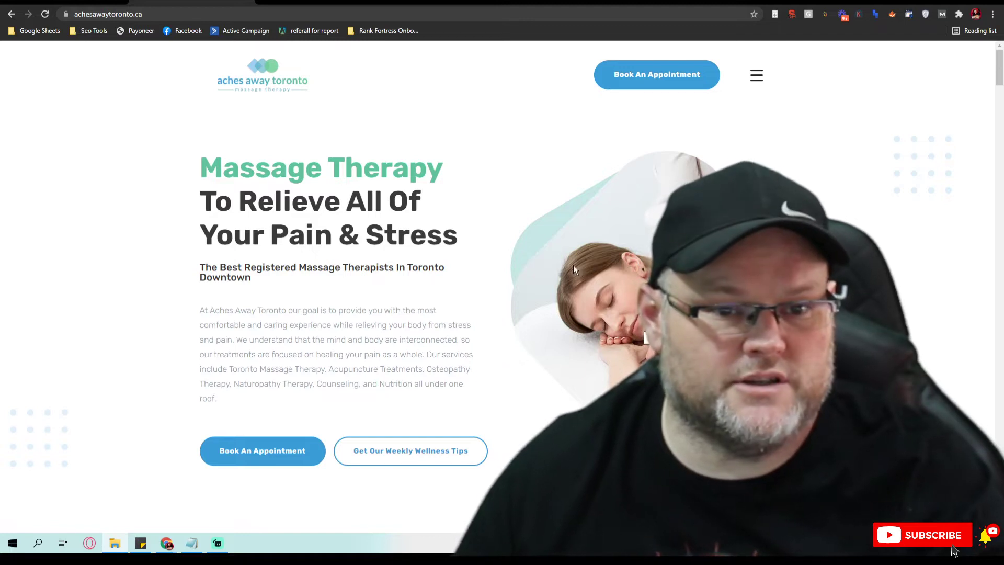
scroll(573, 264, "down", 5)
scroll(532, 249, "up", 5)
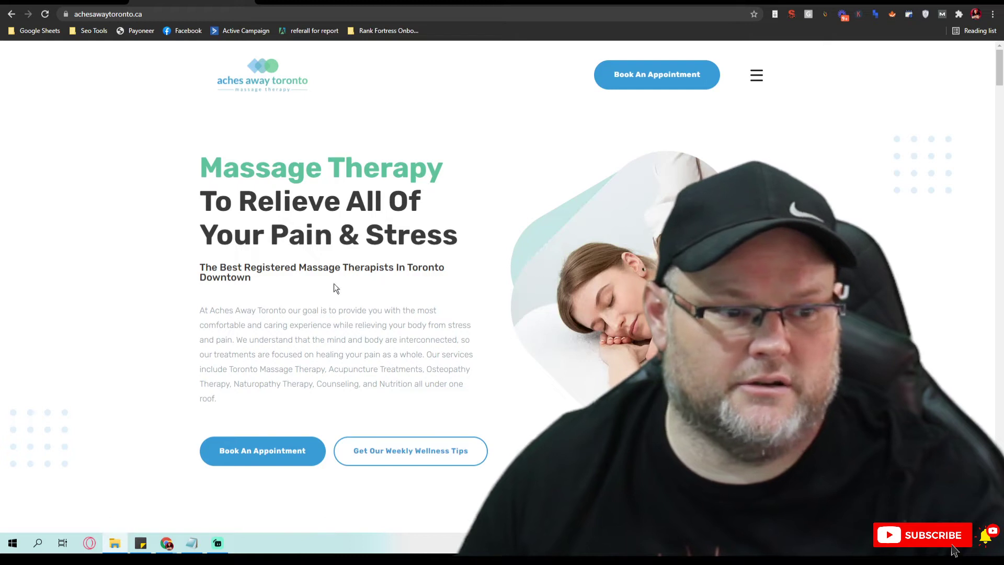
left_click(791, 14)
left_click(564, 49)
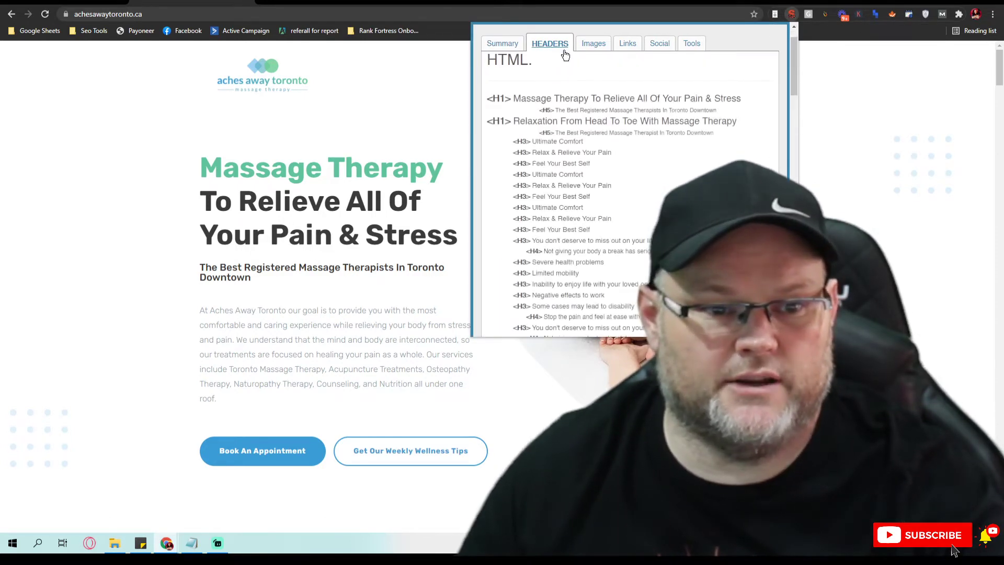
left_click(874, 102)
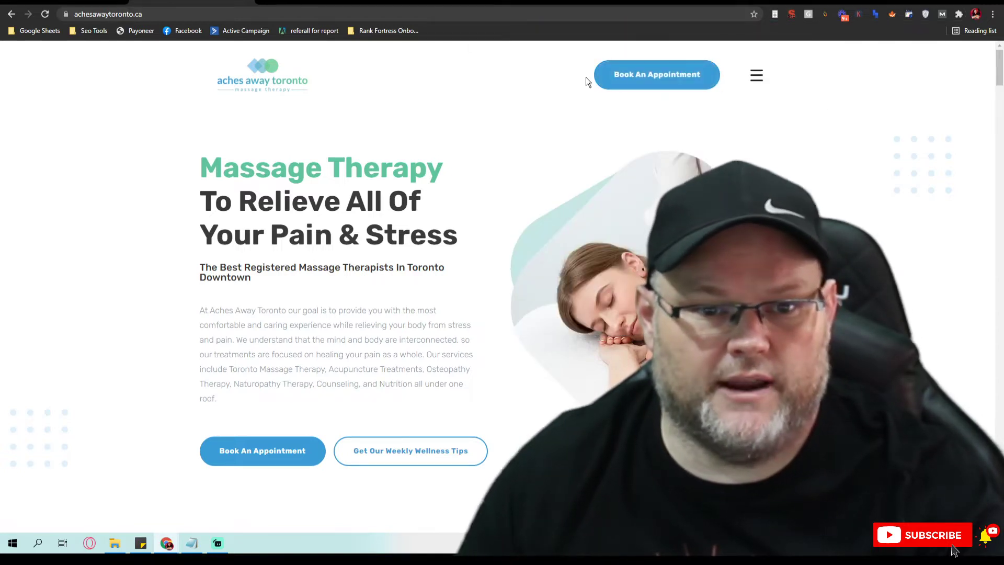
left_click(793, 14)
left_click(542, 47)
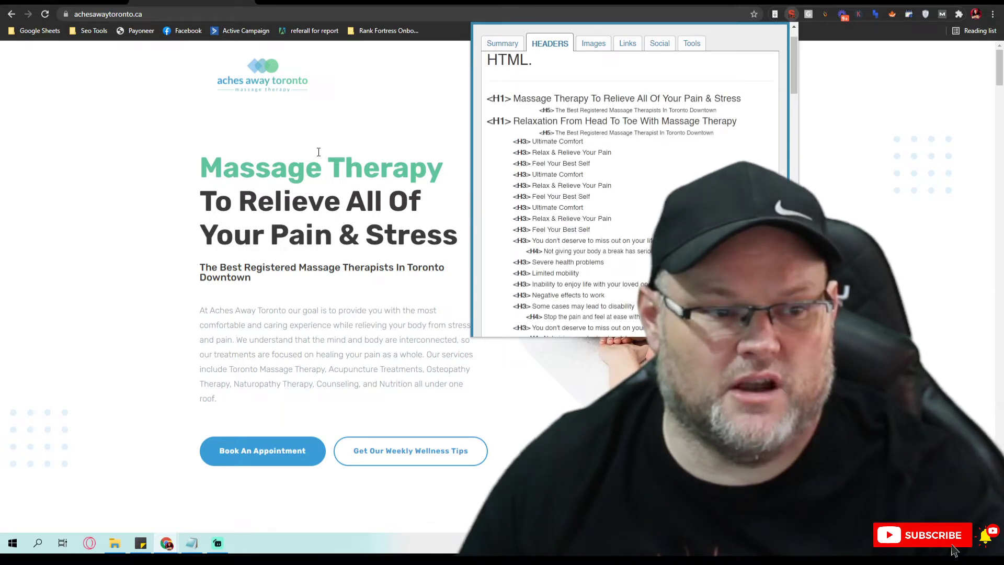
left_click(234, 139)
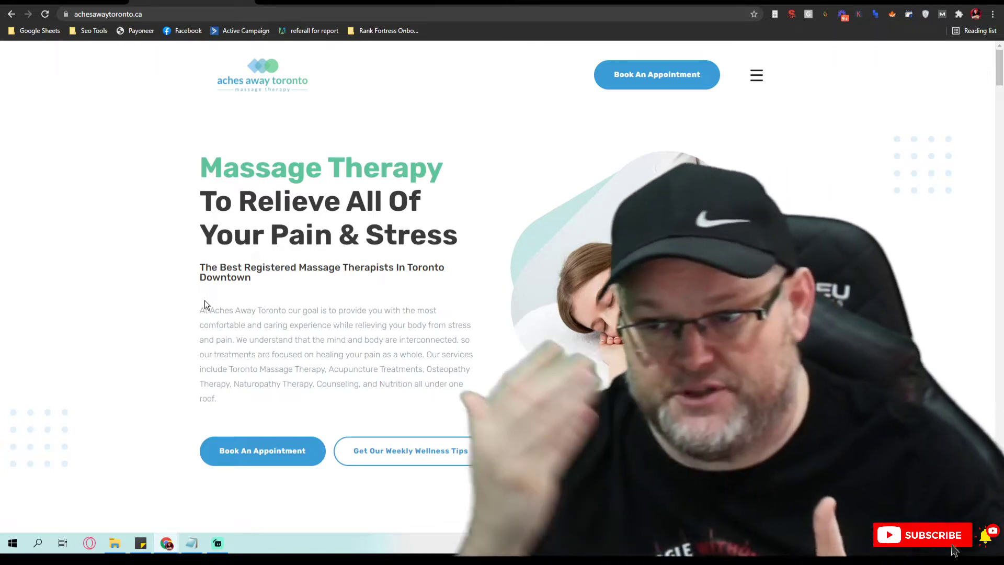
scroll(434, 391, "down", 8)
scroll(434, 391, "down", 13)
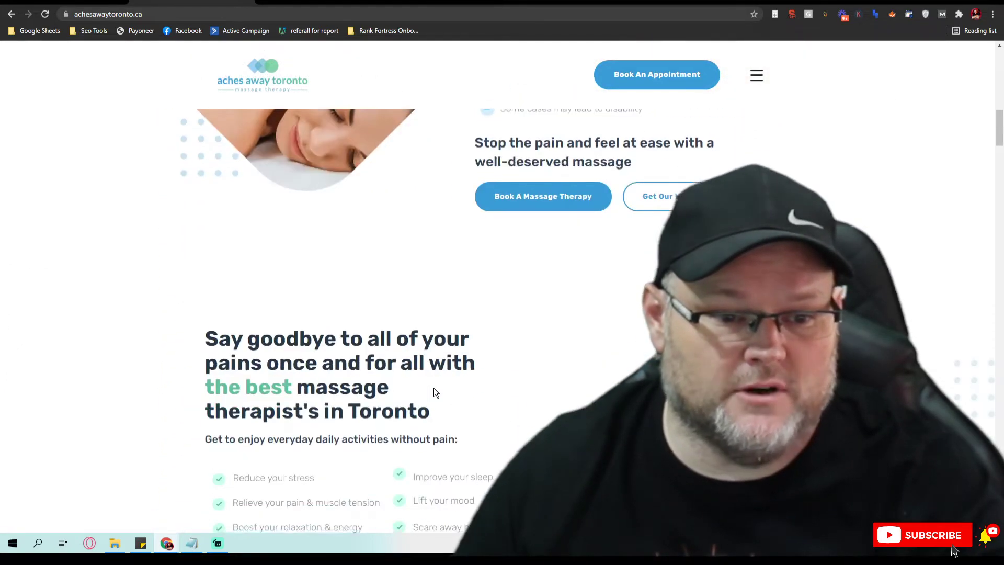
scroll(433, 391, "down", 9)
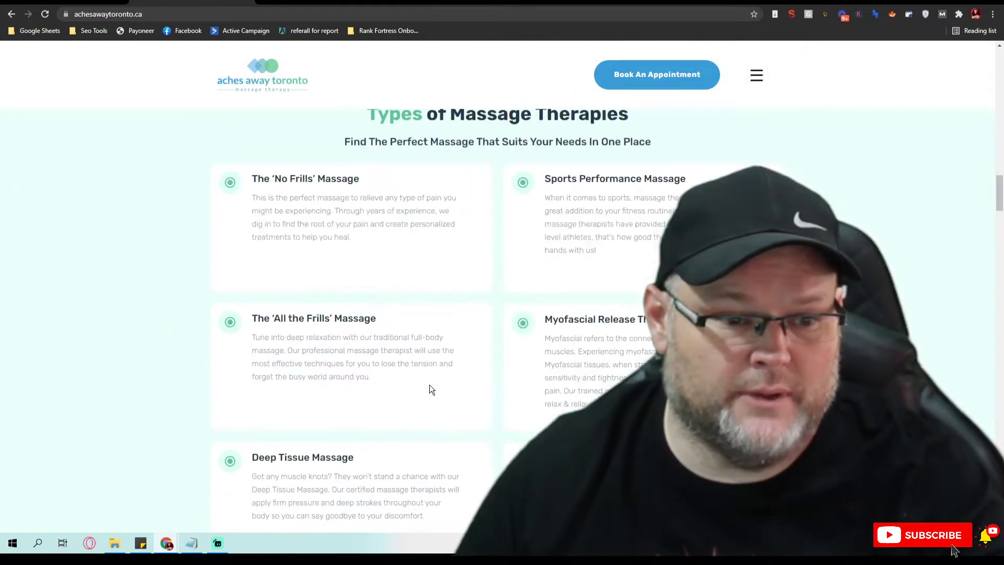
scroll(427, 386, "up", 6)
scroll(422, 385, "down", 20)
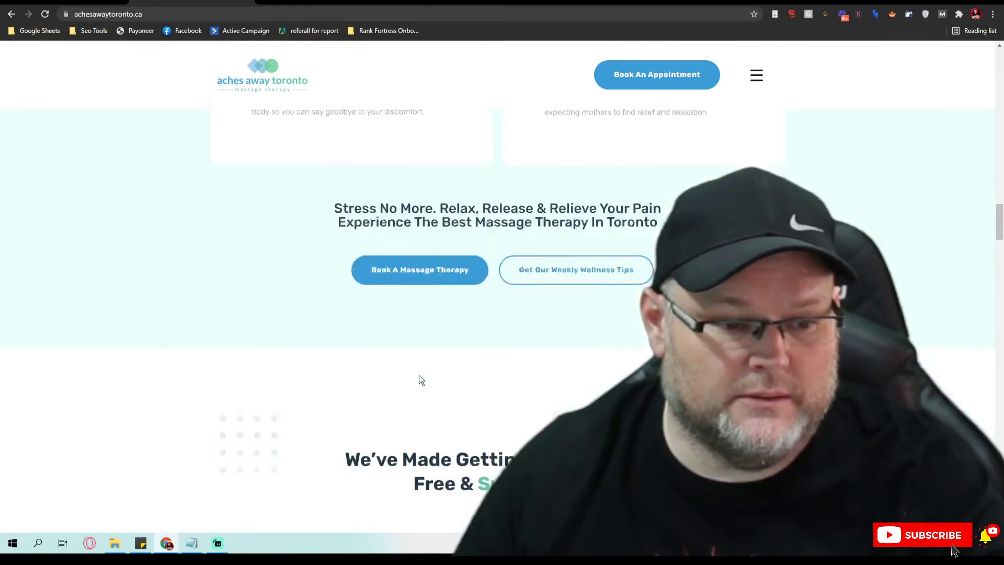
scroll(420, 380, "down", 18)
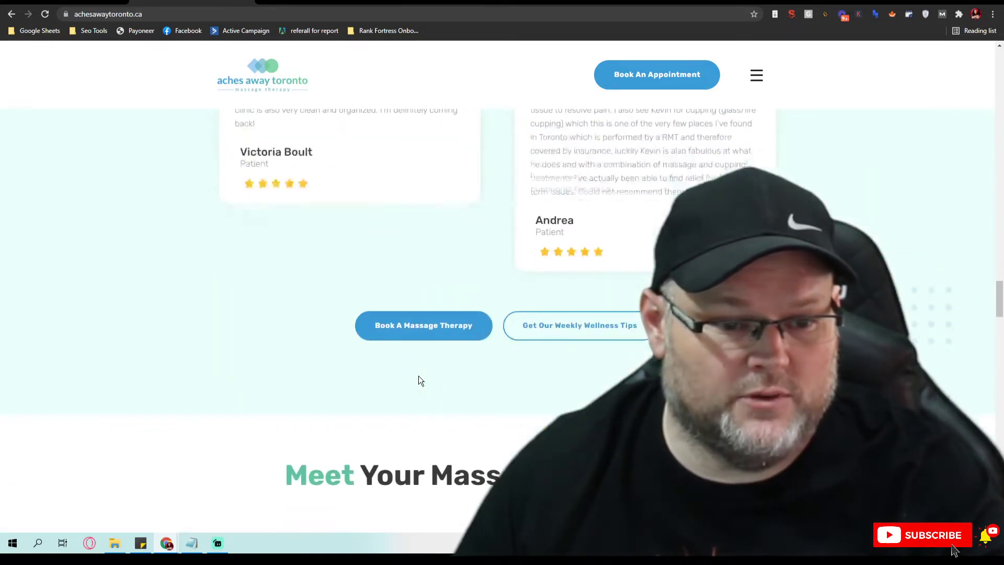
scroll(420, 379, "up", 7)
scroll(420, 379, "up", 3)
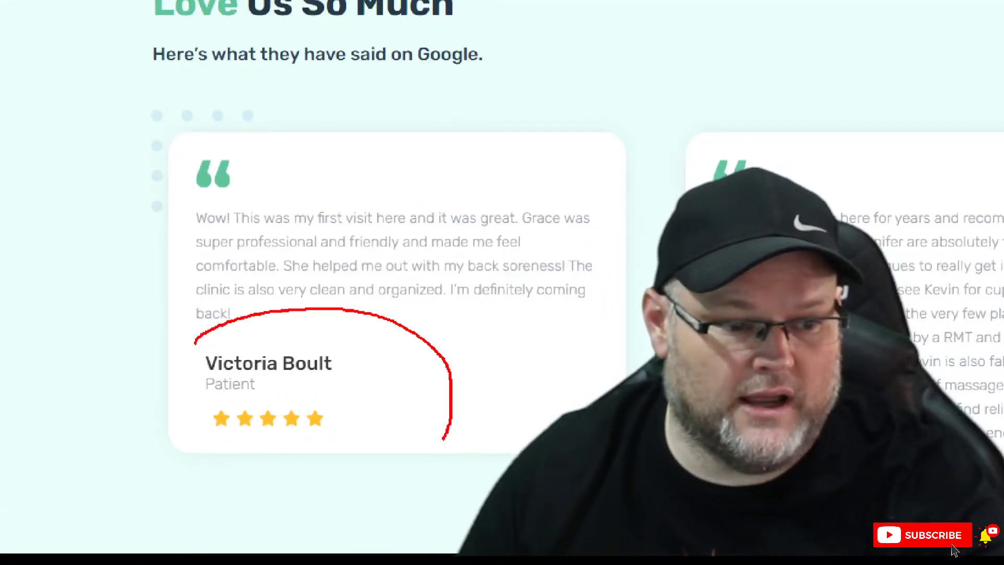
left_click_drag(444, 439, 370, 344)
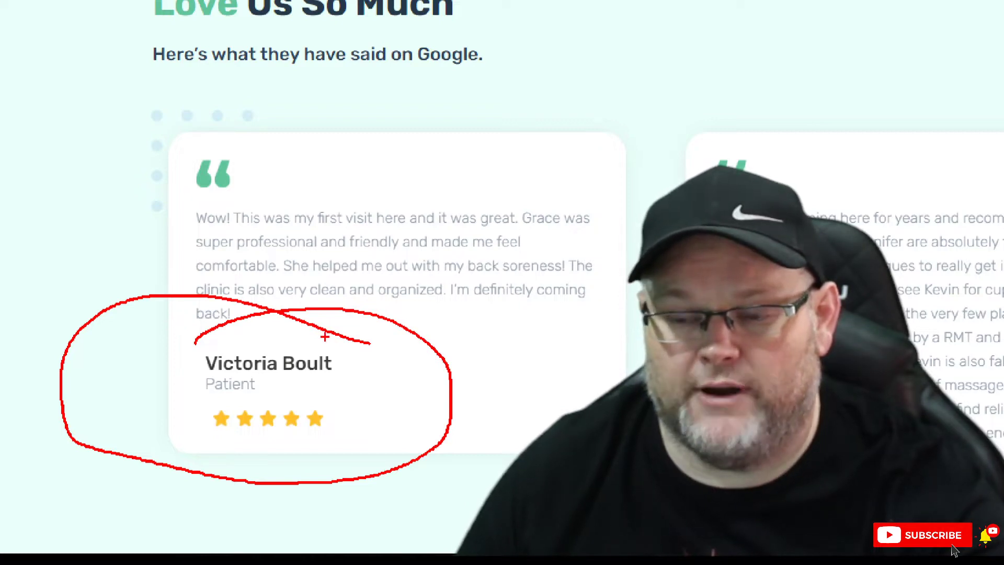
key("Escape")
scroll(529, 359, "down", 5)
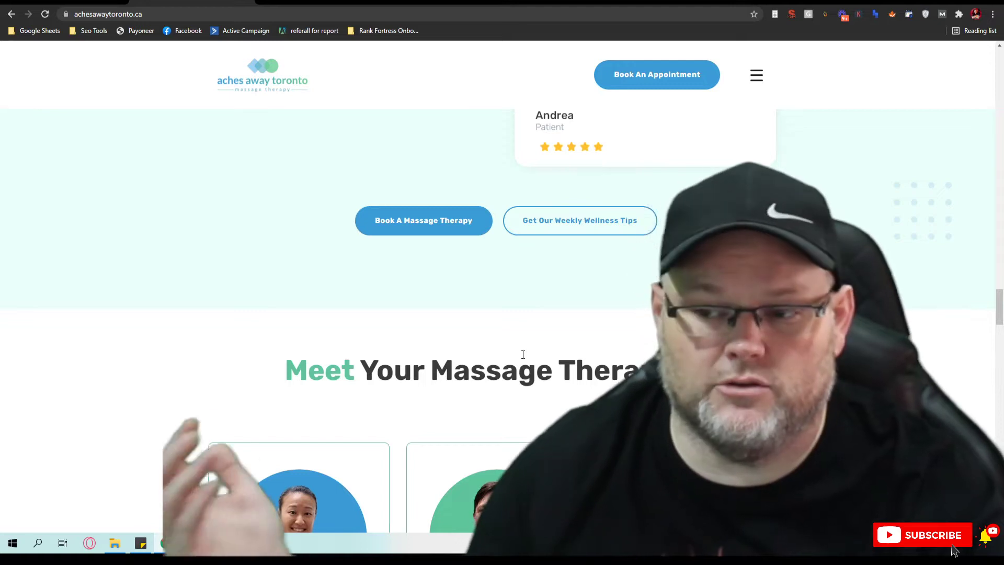
scroll(590, 353, "down", 9)
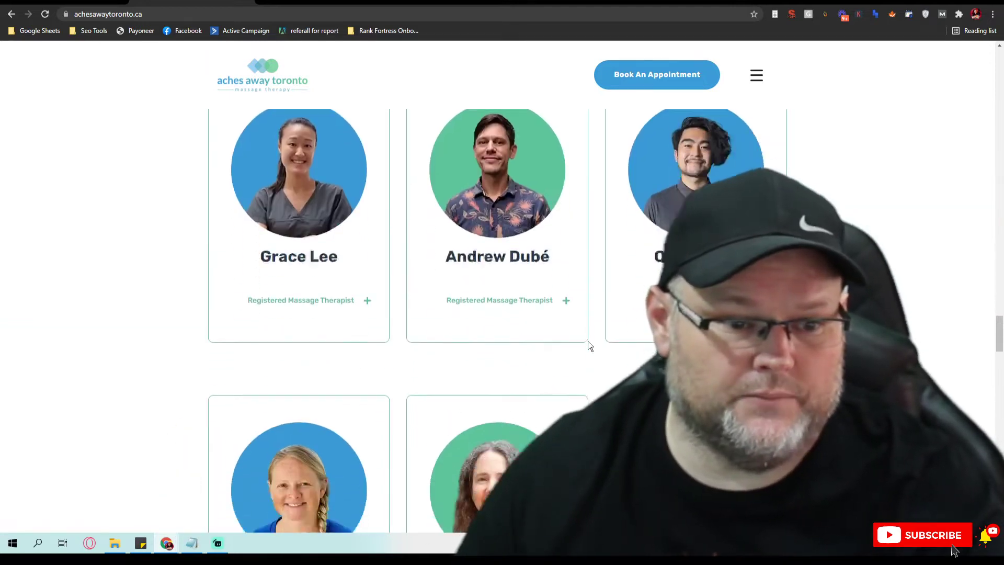
scroll(586, 338, "down", 20)
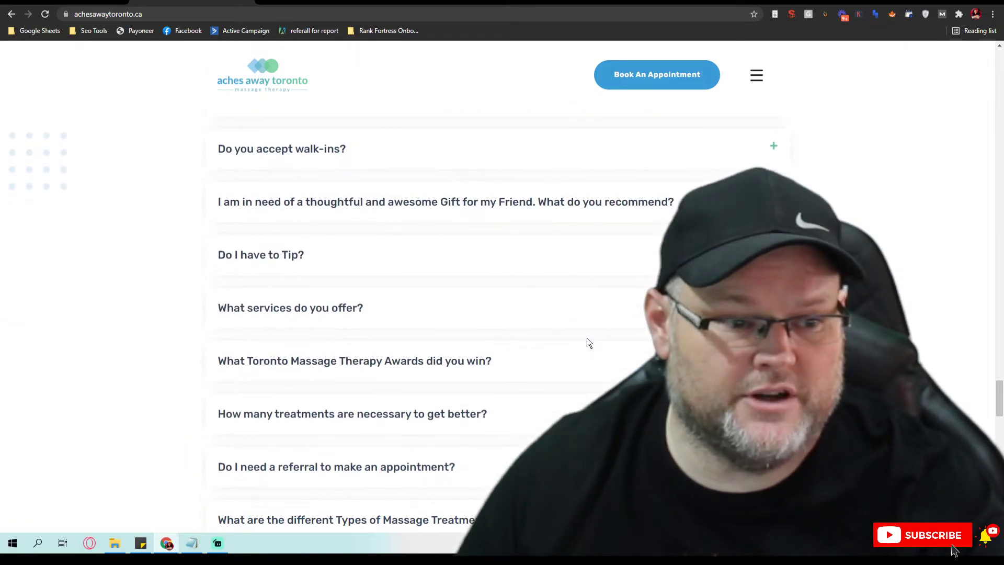
scroll(587, 342, "down", 15)
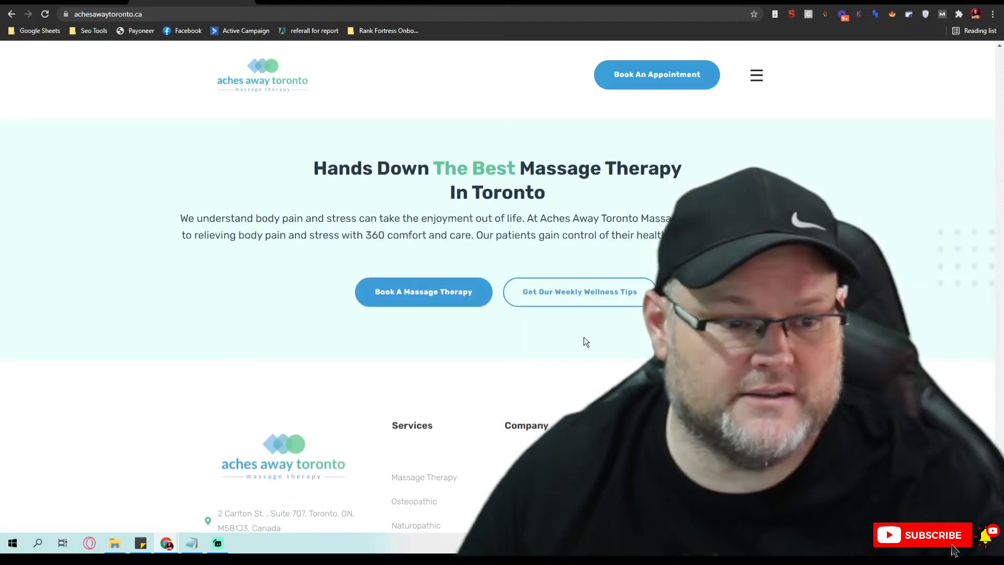
scroll(584, 338, "down", 2)
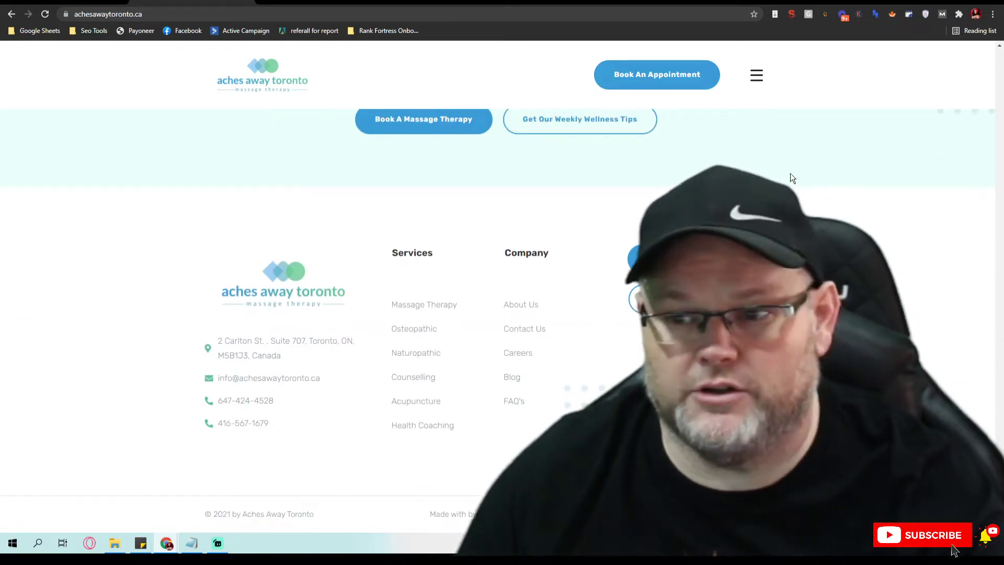
scroll(502, 314, "up", 15)
scroll(643, 353, "up", 20)
scroll(633, 351, "up", 20)
scroll(607, 335, "up", 15)
scroll(615, 338, "up", 3)
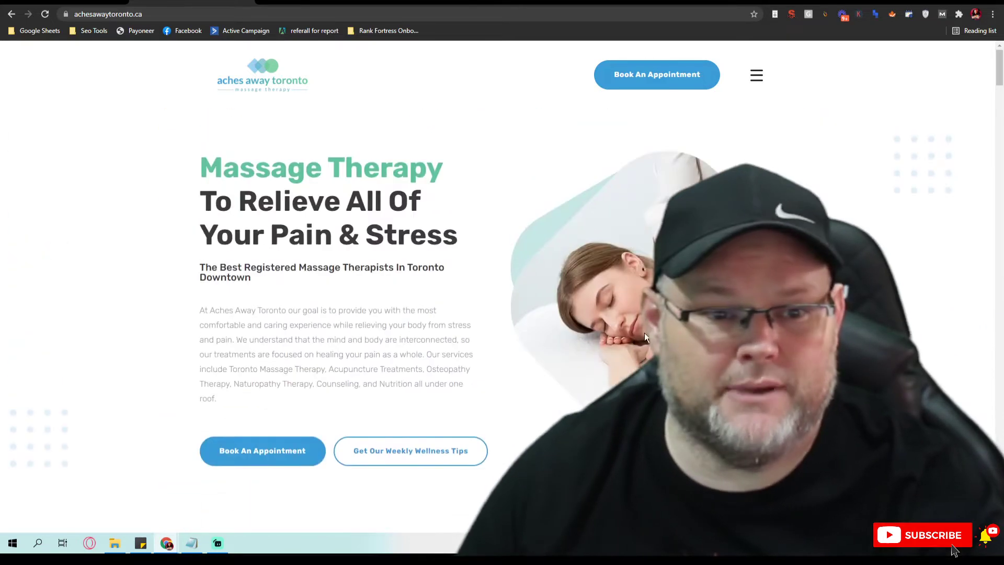
Open the Aches Away Toronto side navigation menu and scroll through its links.
left_click(756, 75)
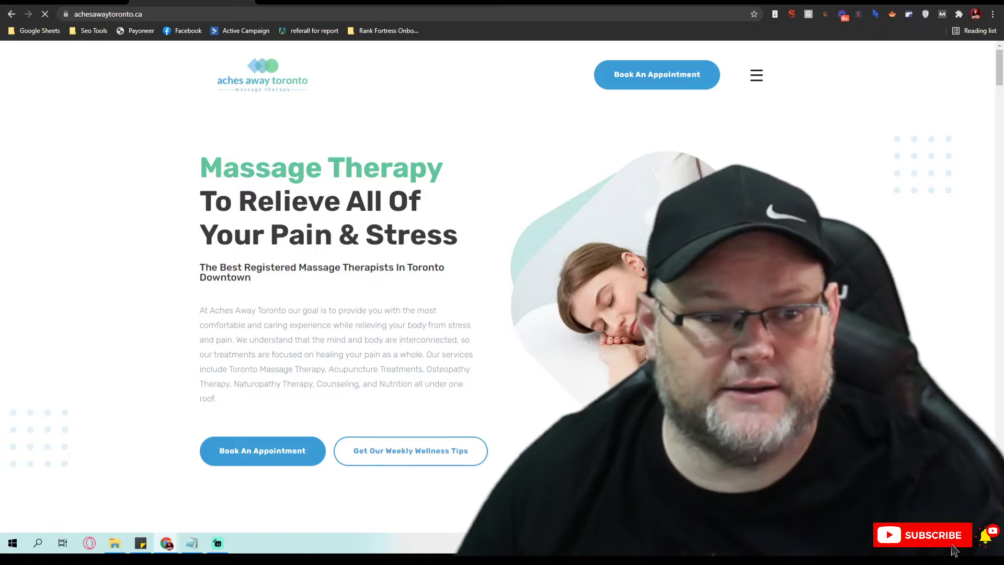
scroll(502, 288, "down", 15)
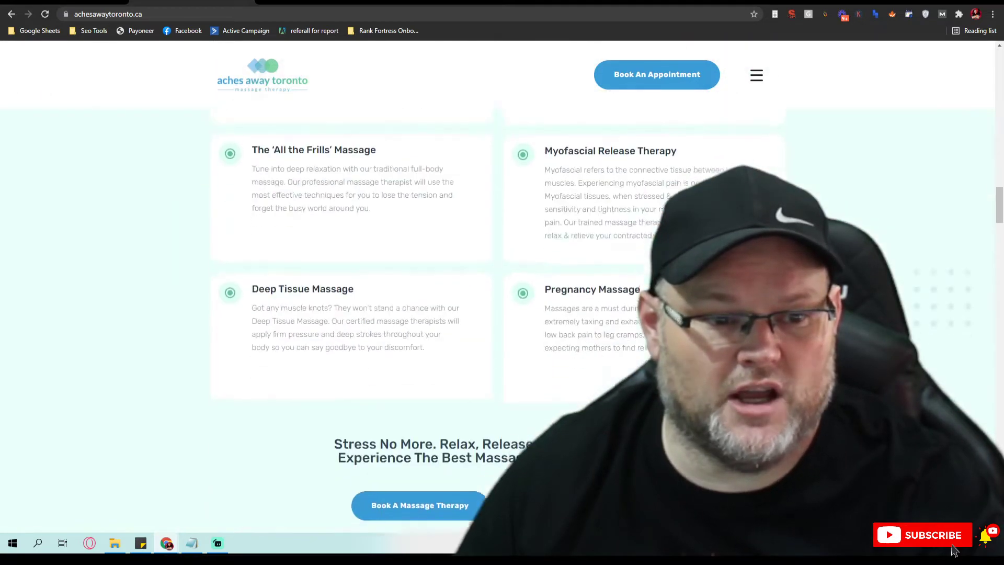
scroll(502, 287, "down", 5)
scroll(502, 288, "up", 15)
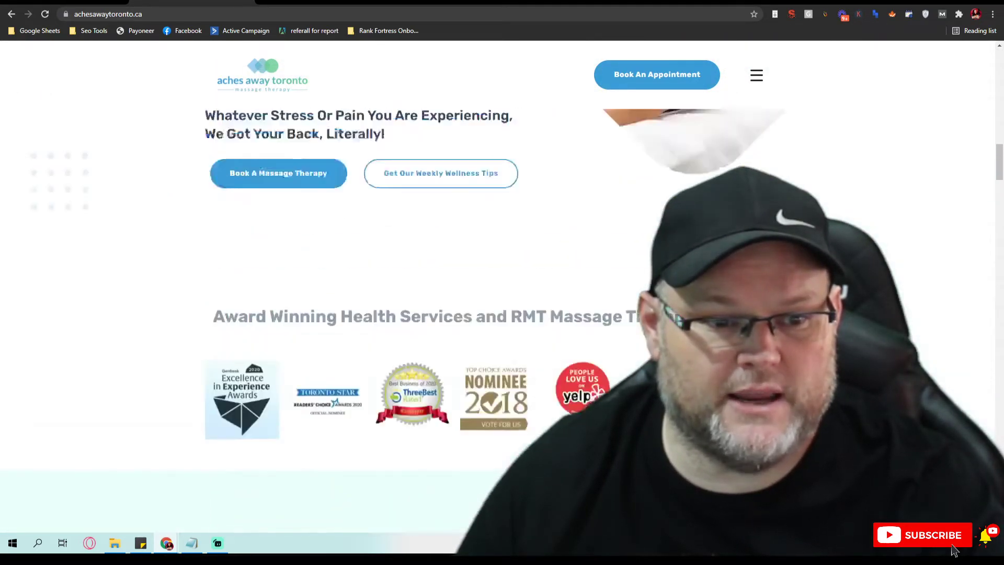
scroll(502, 287, "up", 15)
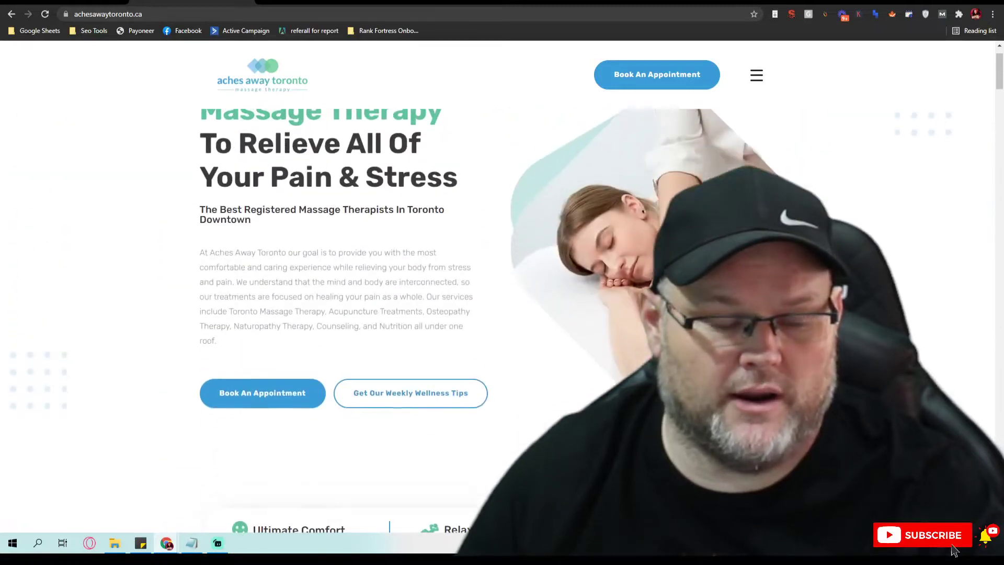
scroll(502, 287, "up", 2)
Reopen the site's navigation menu, then scroll the naturopath page down and back up.
left_click(756, 76)
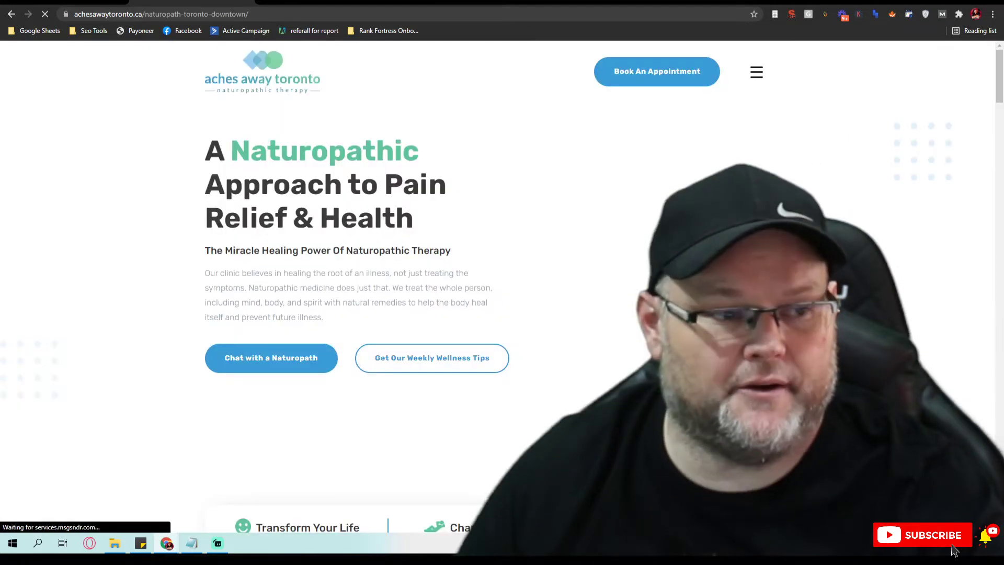
scroll(502, 288, "down", 15)
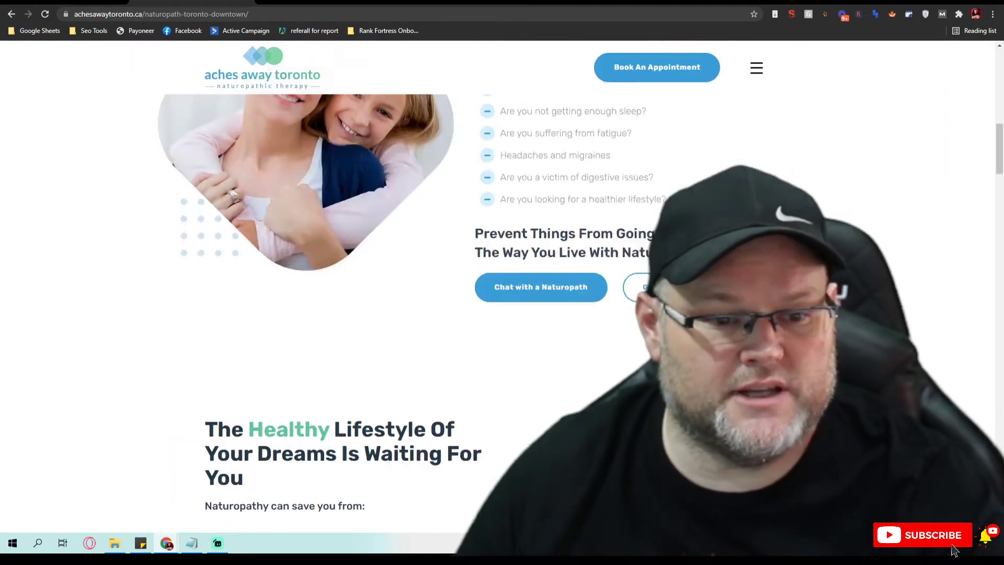
scroll(502, 288, "up", 15)
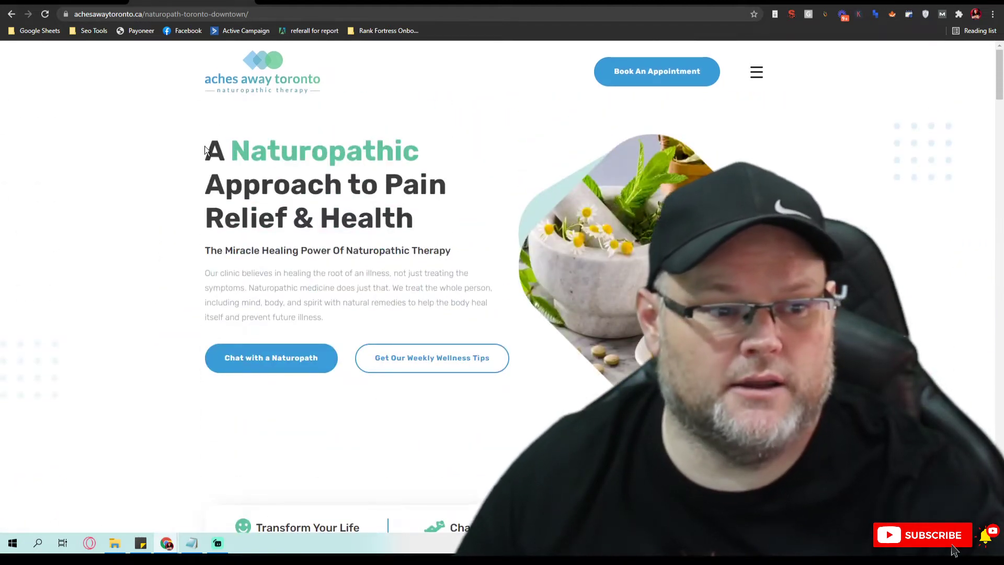
Select the hero heading 'A Naturopathic Approach to Pain Relief & Health'.
left_click_drag(332, 158, 410, 214)
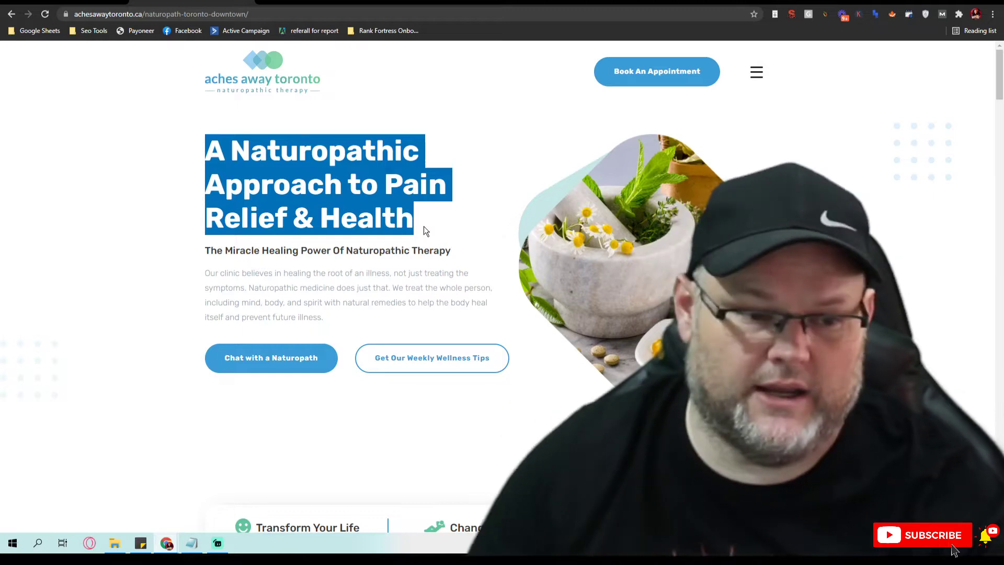
scroll(393, 189, "down", 7)
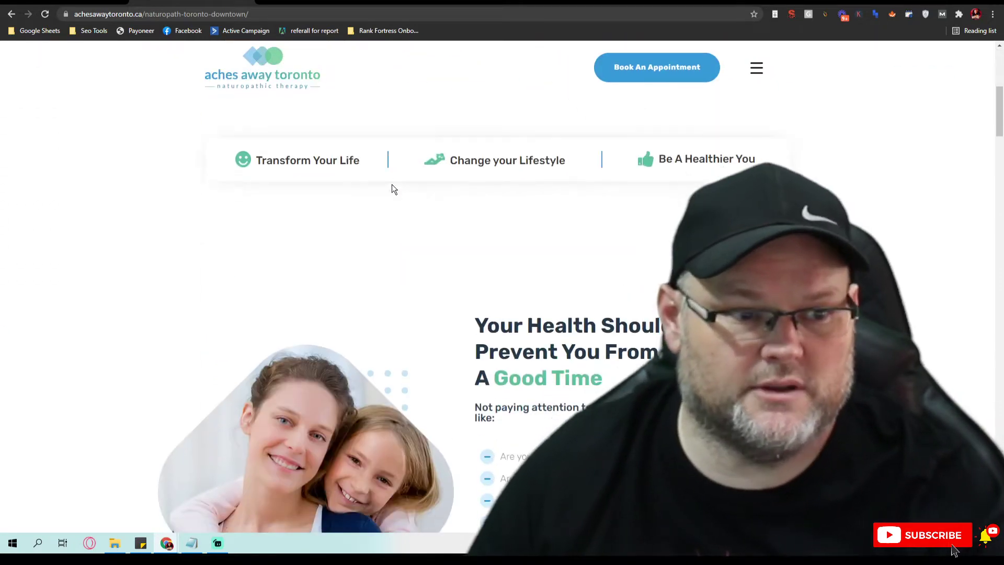
scroll(377, 177, "up", 7)
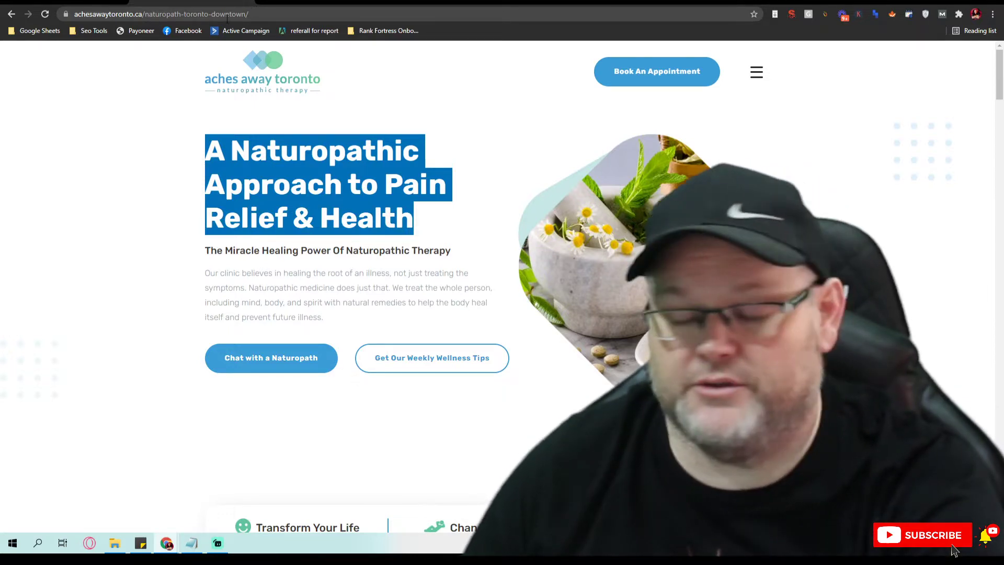
double_click(239, 155)
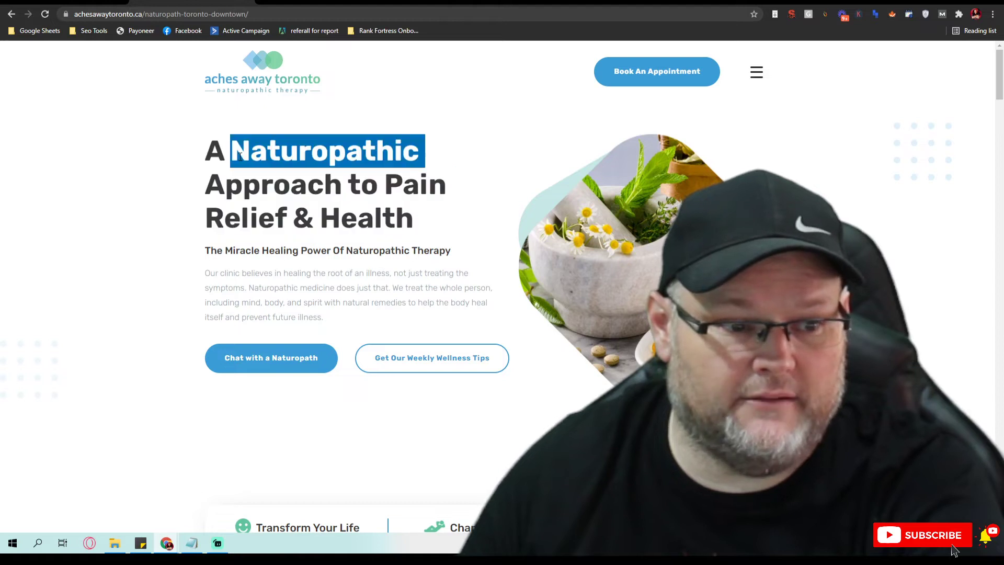
mouse_move(205, 151)
left_mouse_down()
mouse_move(378, 185)
mouse_move(383, 218)
left_mouse_up()
Find 'toron' on the naturopath page, step through all 8 matches, then close the find bar.
key("ctrl+f")
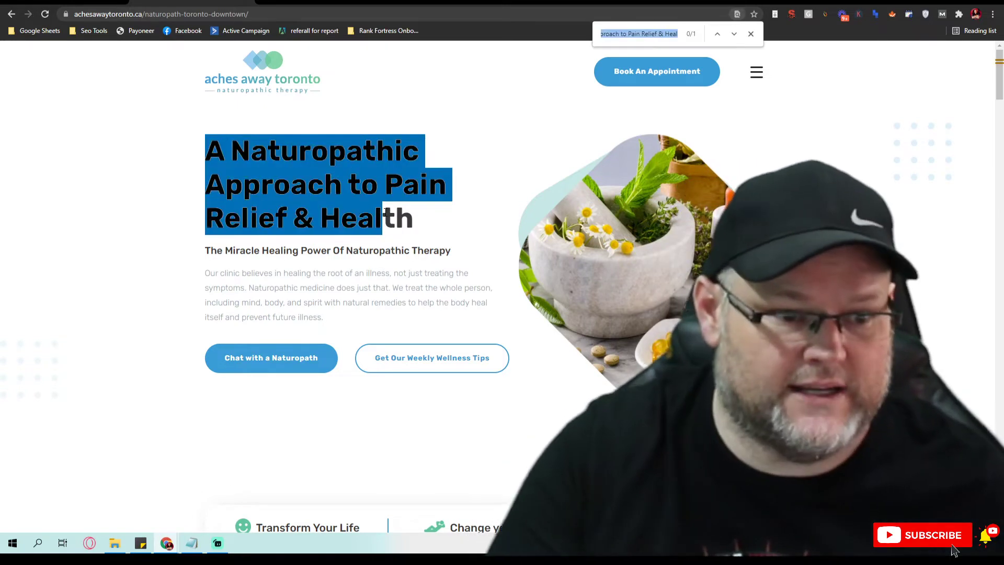
type("toron")
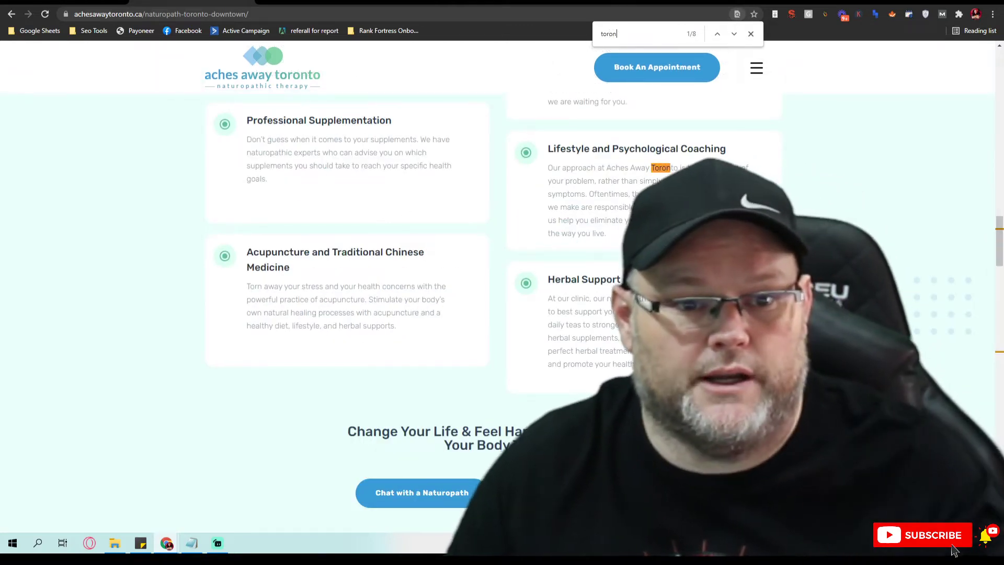
left_click(731, 36)
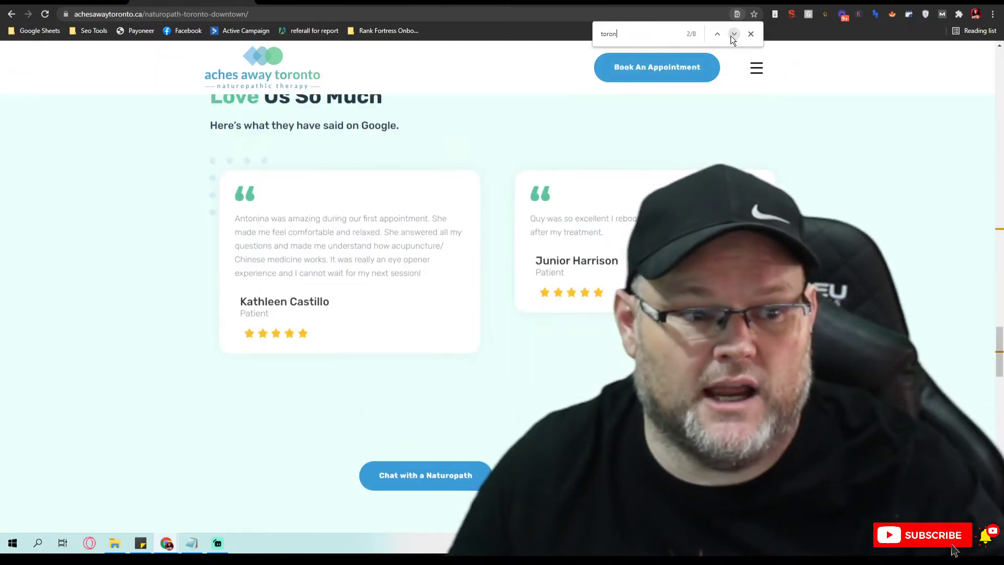
left_click(731, 35)
left_click(733, 36)
left_click(734, 35)
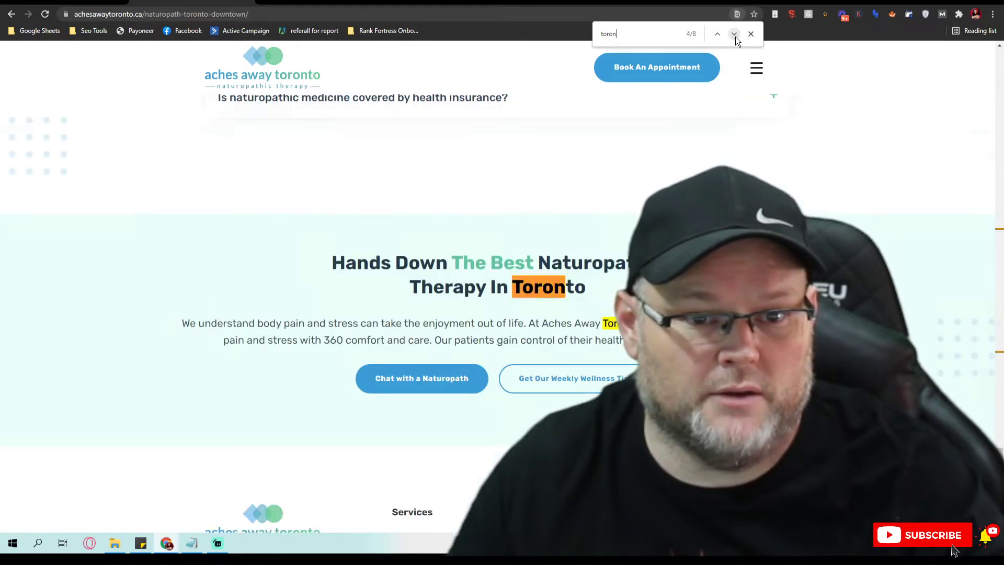
left_click(733, 36)
left_click(734, 36)
left_click(733, 35)
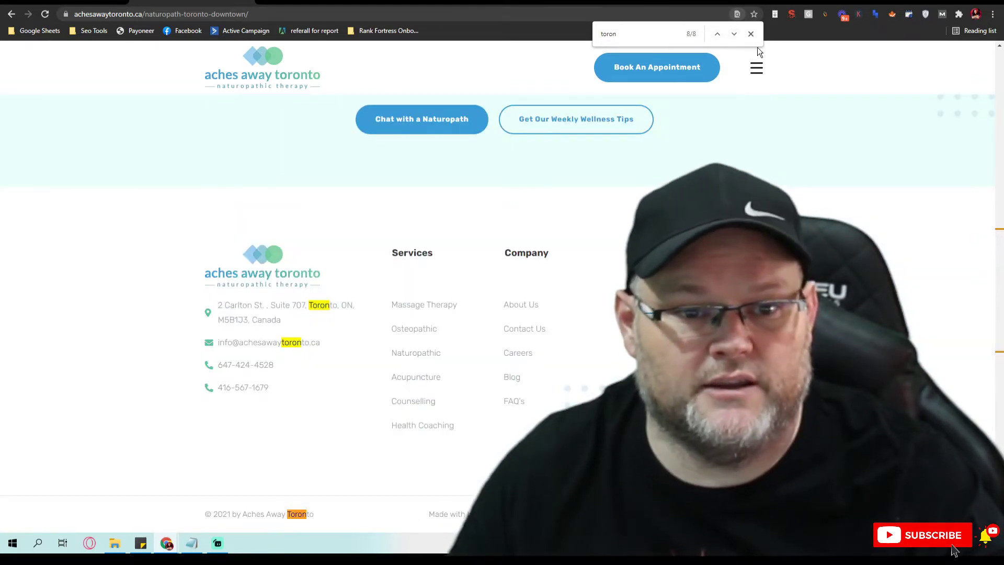
left_click(752, 37)
scroll(815, 160, "up", 15)
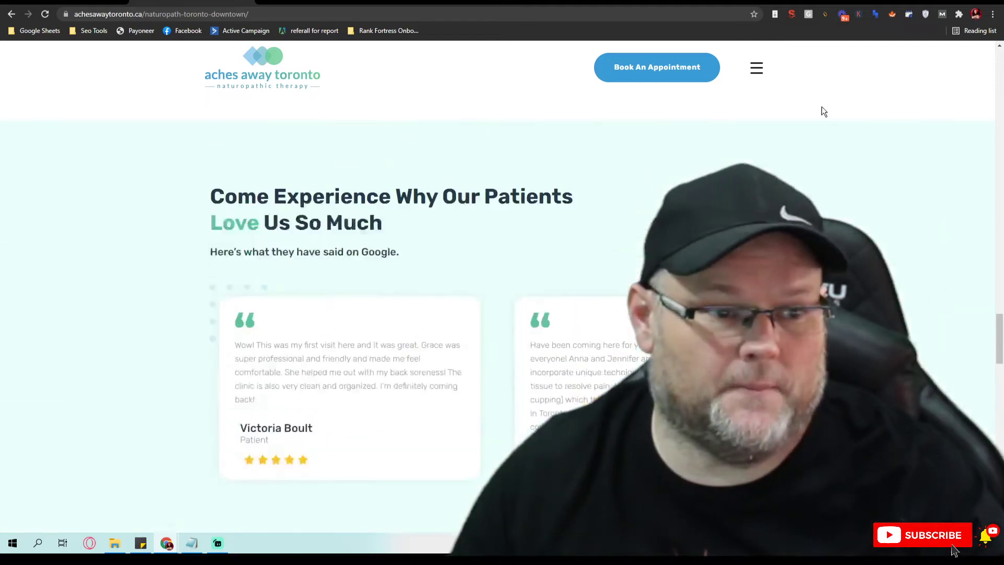
scroll(823, 111, "up", 2)
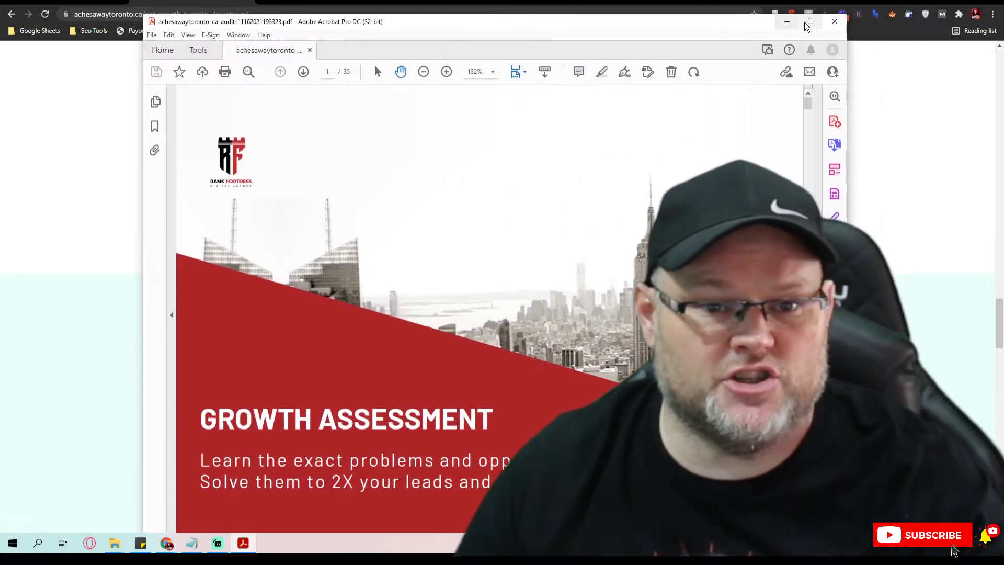
Maximize the Acrobat audit report window and scroll through the intro pages.
double_click(769, 21)
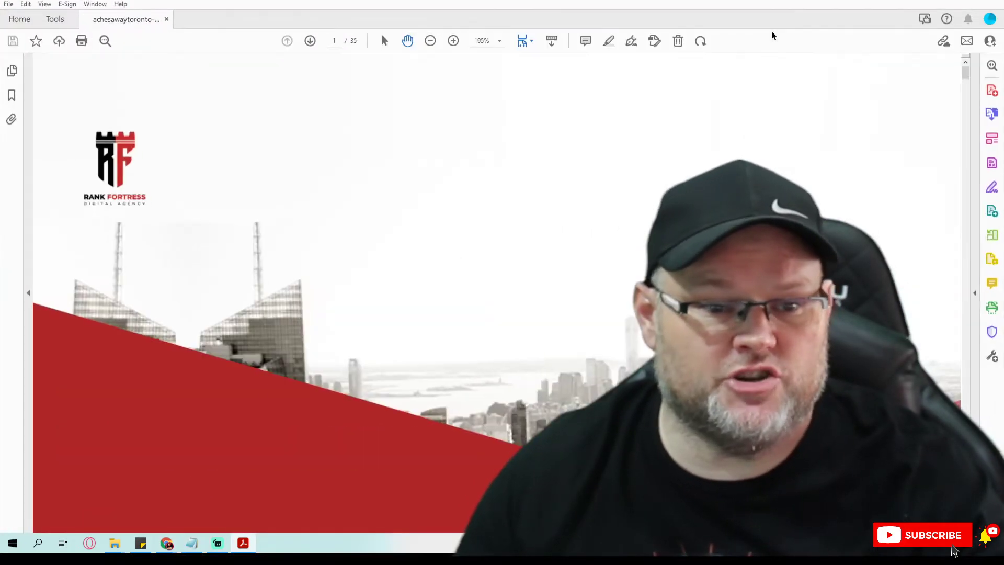
scroll(583, 335, "down", 10)
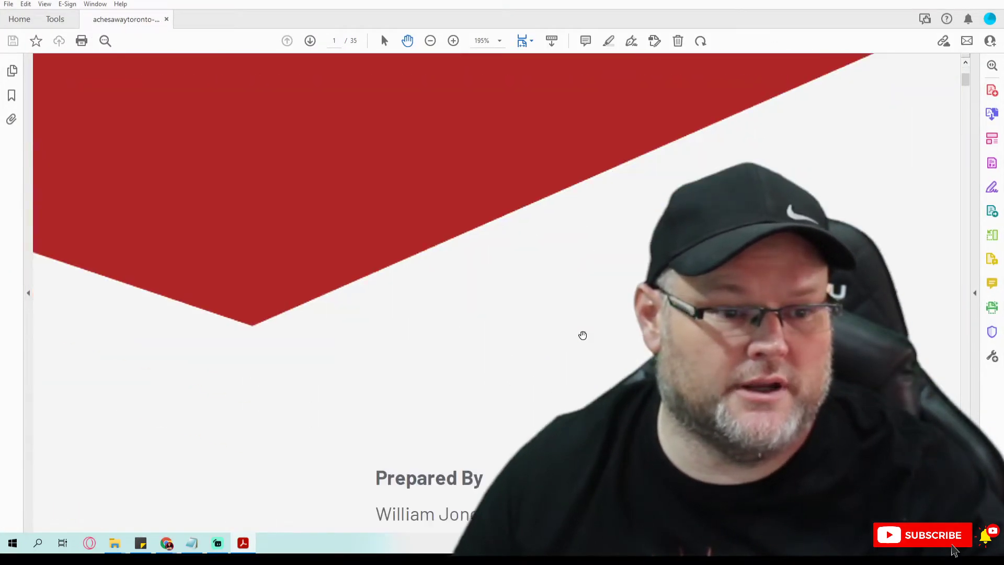
scroll(583, 335, "down", 12)
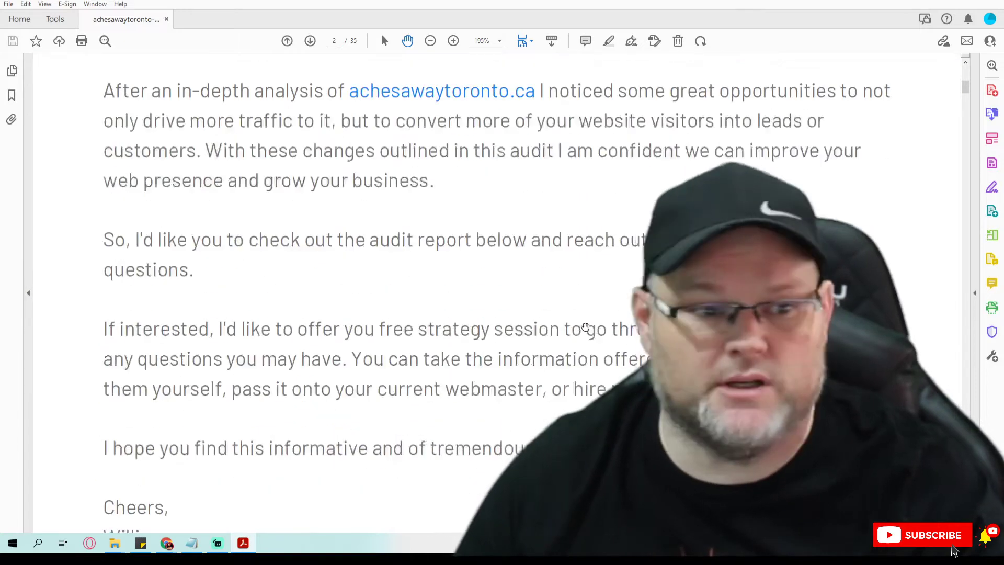
scroll(585, 327, "down", 12)
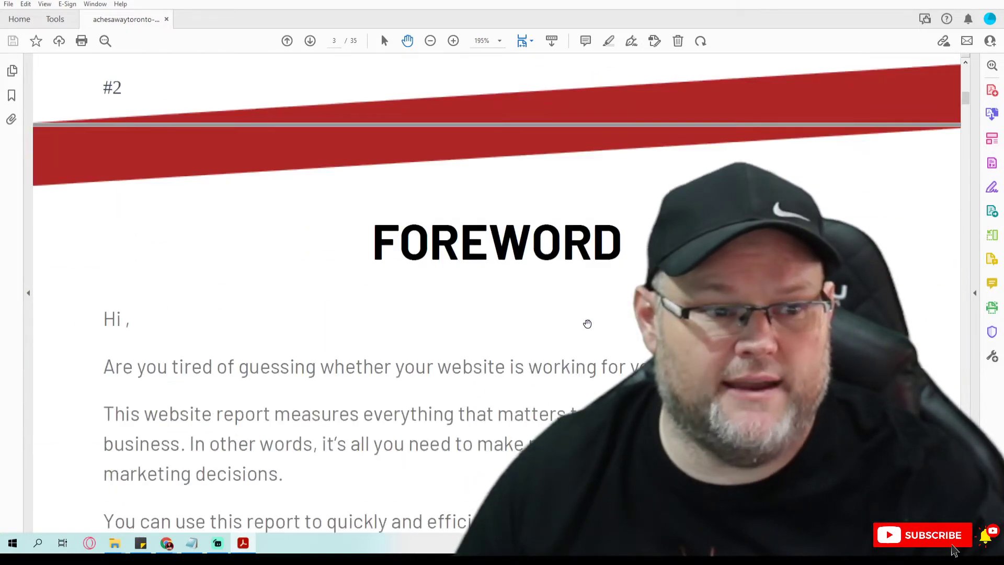
scroll(588, 324, "down", 12)
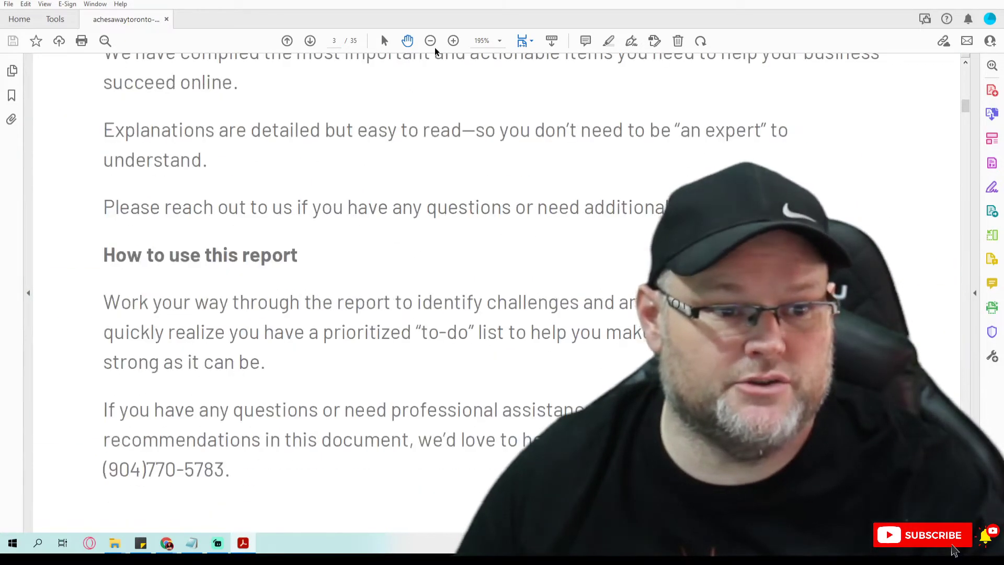
Zoom out to 100% and advance to page 5's score summary (100, 71, 73).
left_click(431, 42)
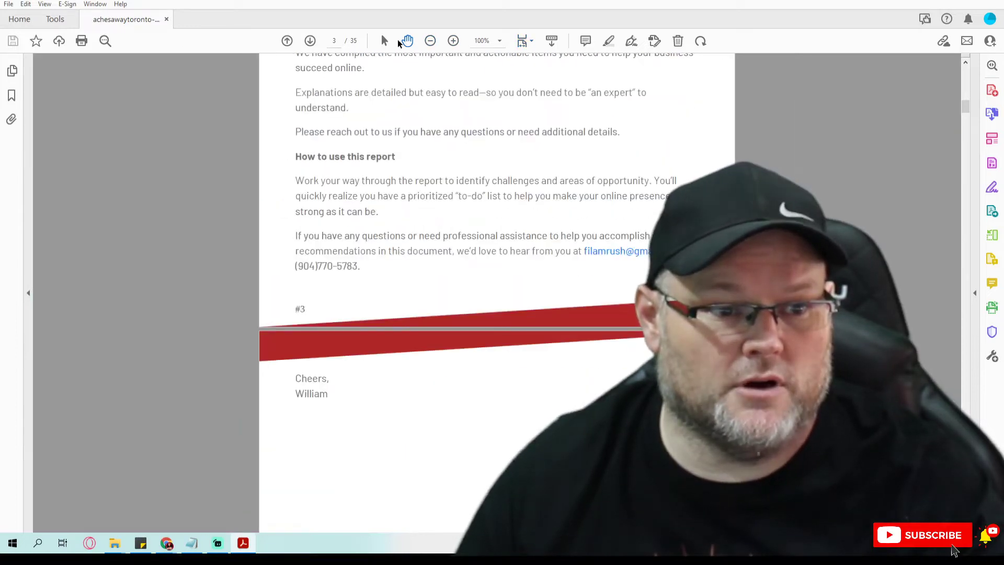
left_click(311, 41)
left_click(310, 41)
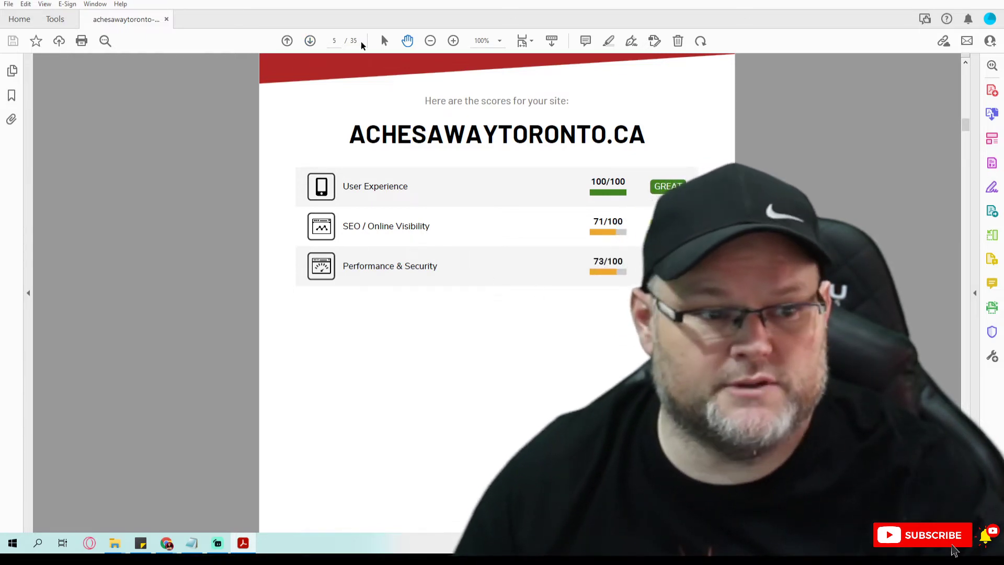
Advance to the SEO / Online Visibility page and reset the zoom to 100%.
left_click(311, 41)
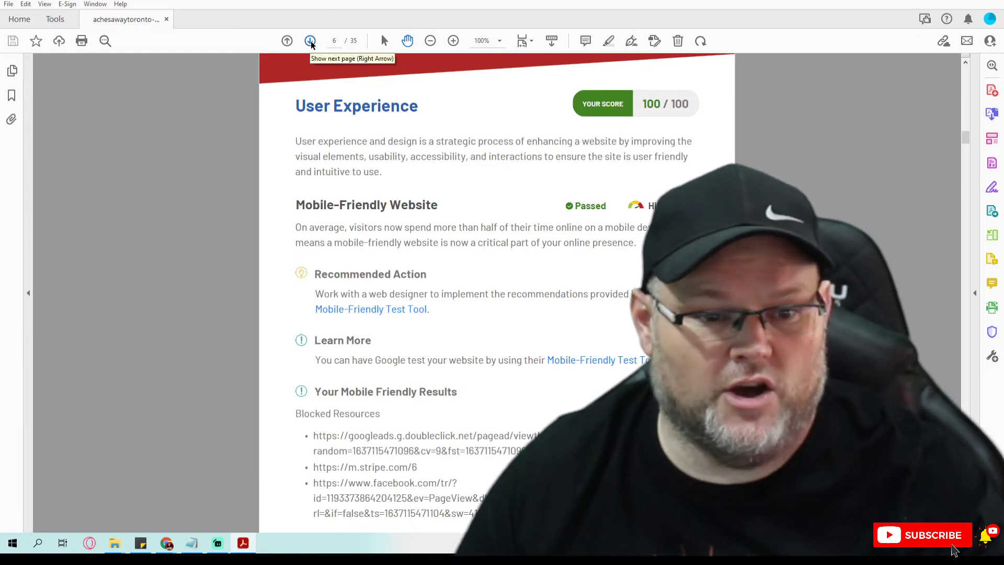
left_click(311, 41)
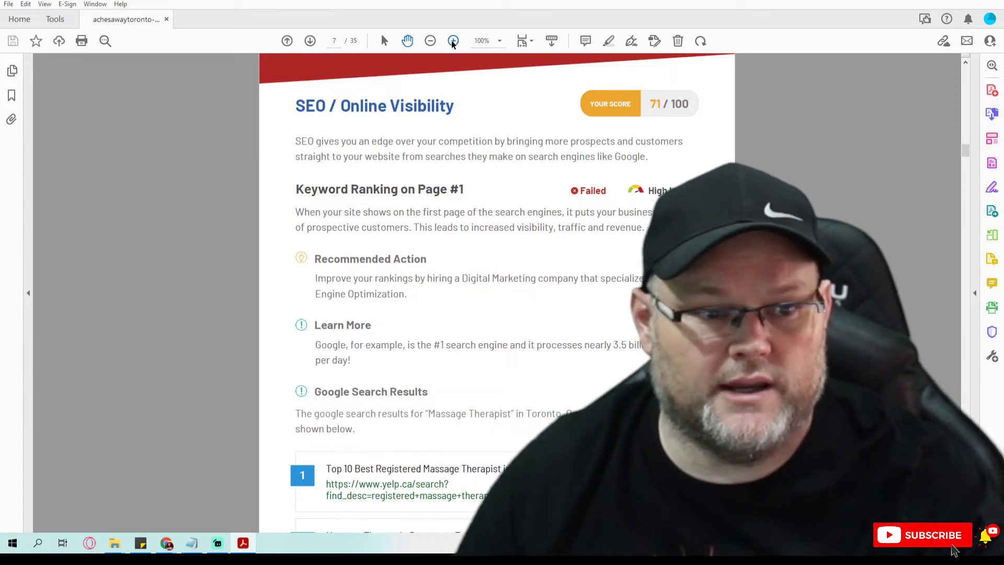
left_click(430, 42)
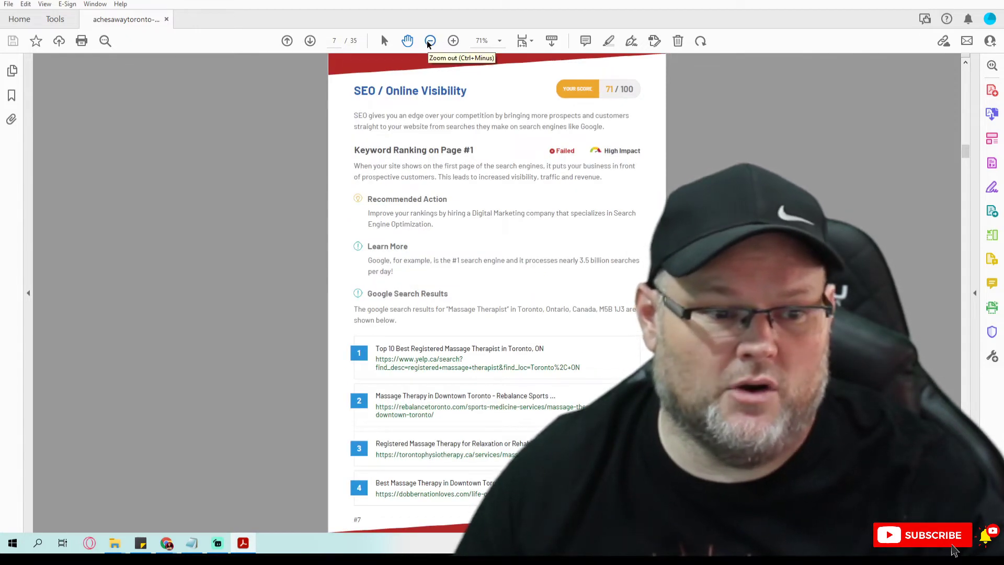
left_click(429, 42)
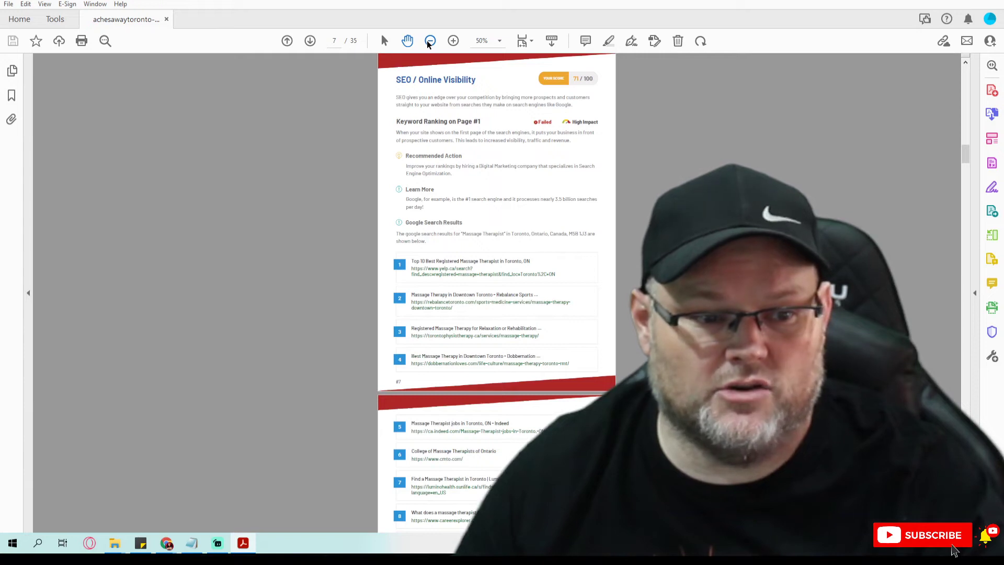
left_click(429, 42)
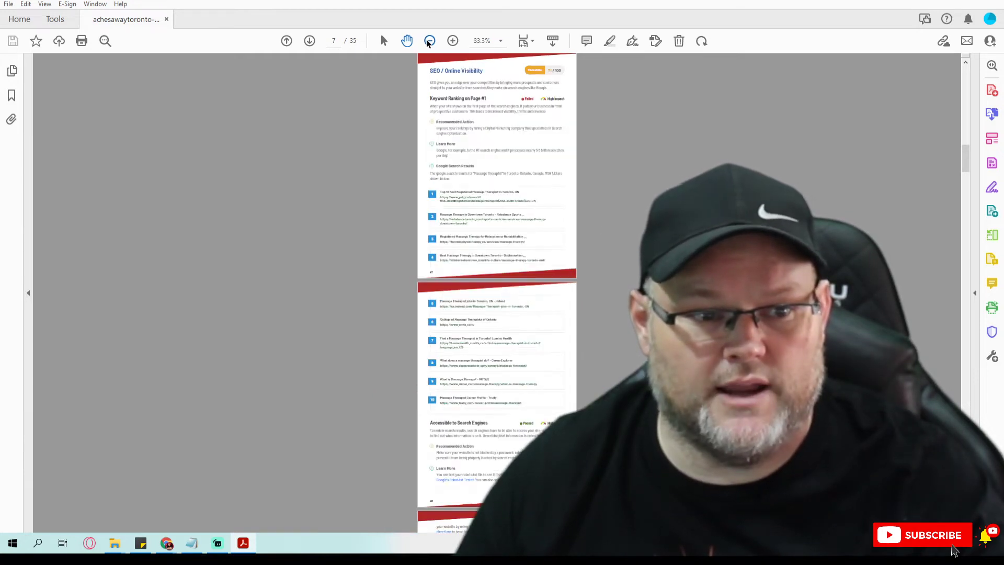
left_click(450, 41)
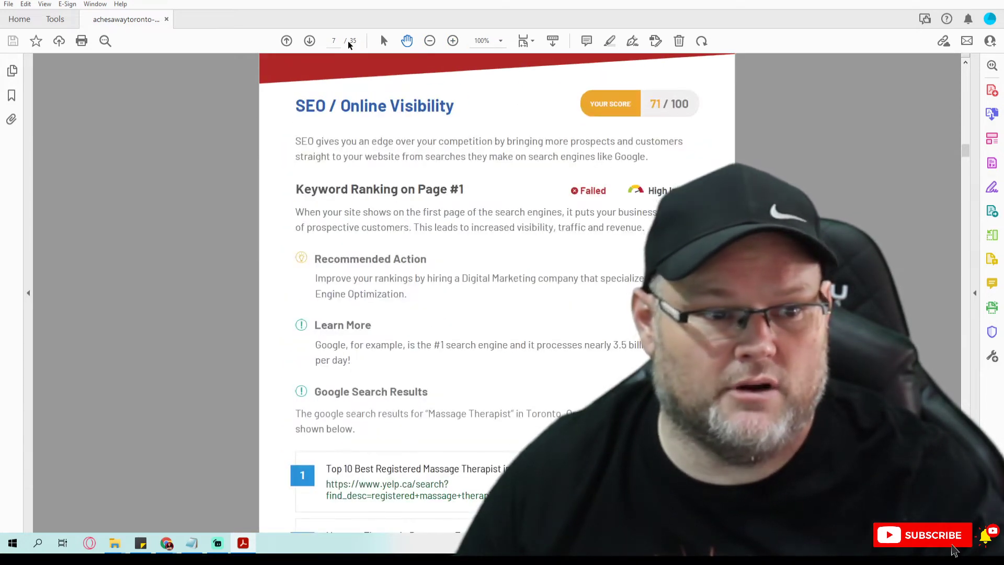
Page through the headings tables to page 17, the Google Business Profile section.
left_click(310, 41)
left_click(309, 41)
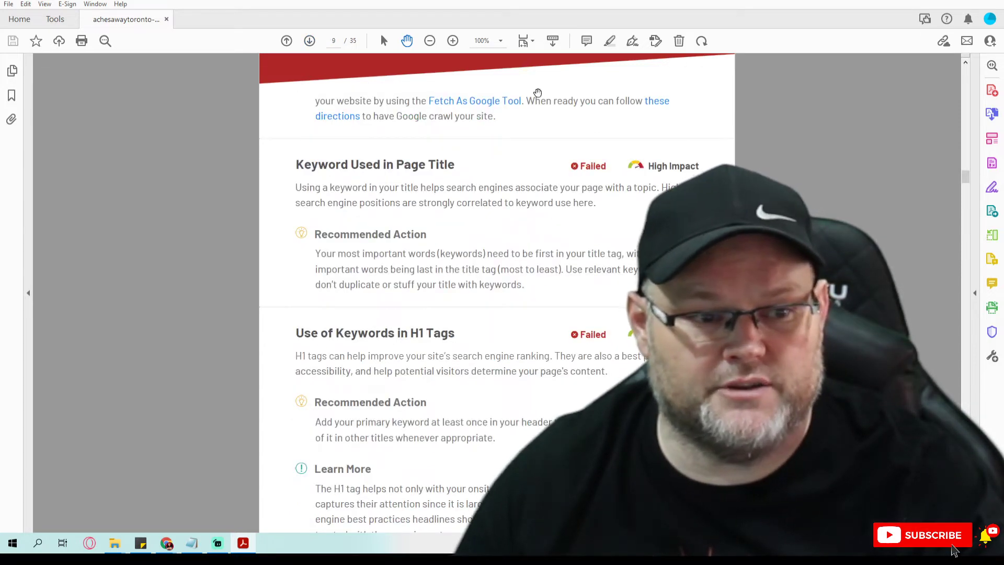
left_click(311, 41)
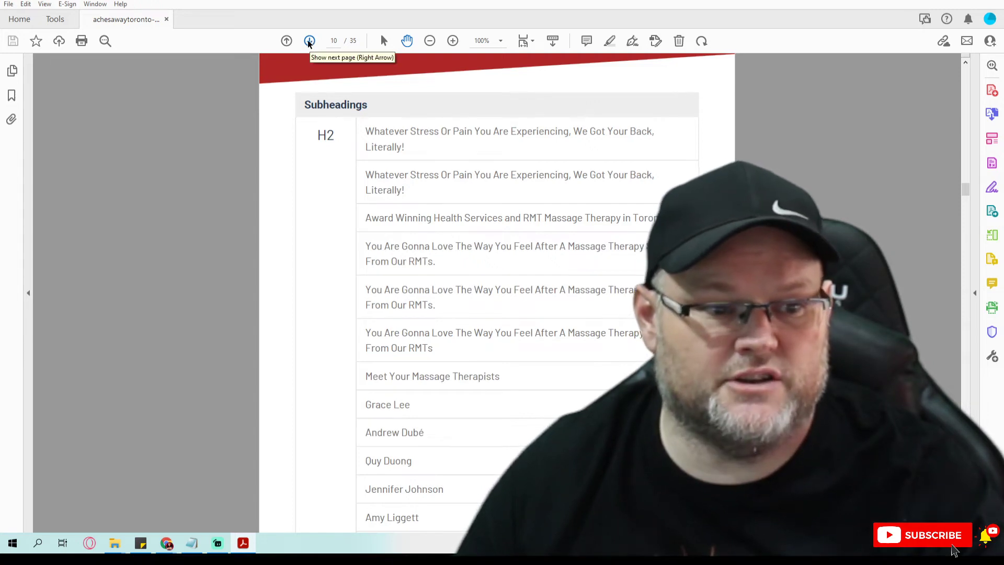
left_click(309, 42)
left_click(309, 42)
left_click(309, 41)
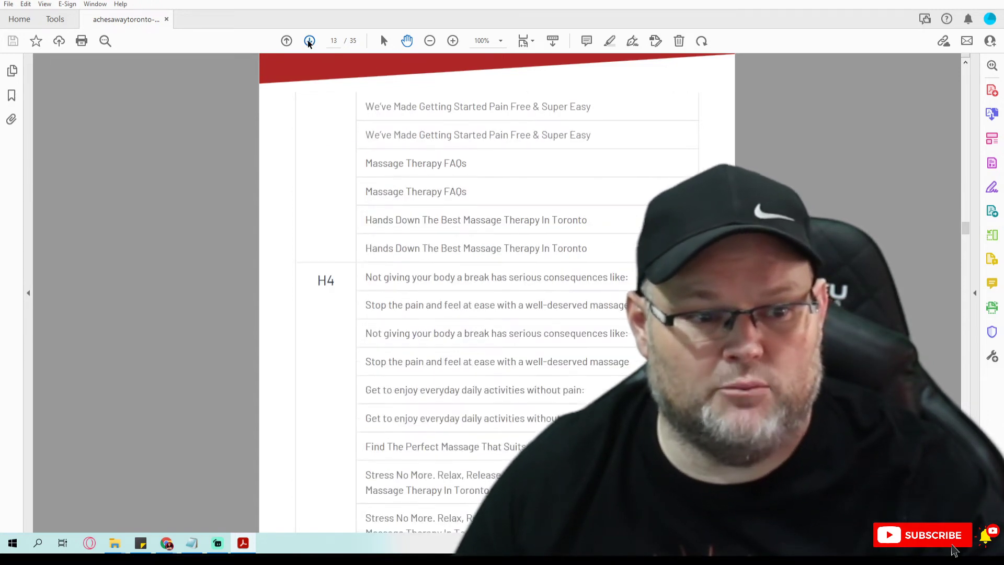
left_click(309, 42)
left_click(309, 41)
left_click(309, 42)
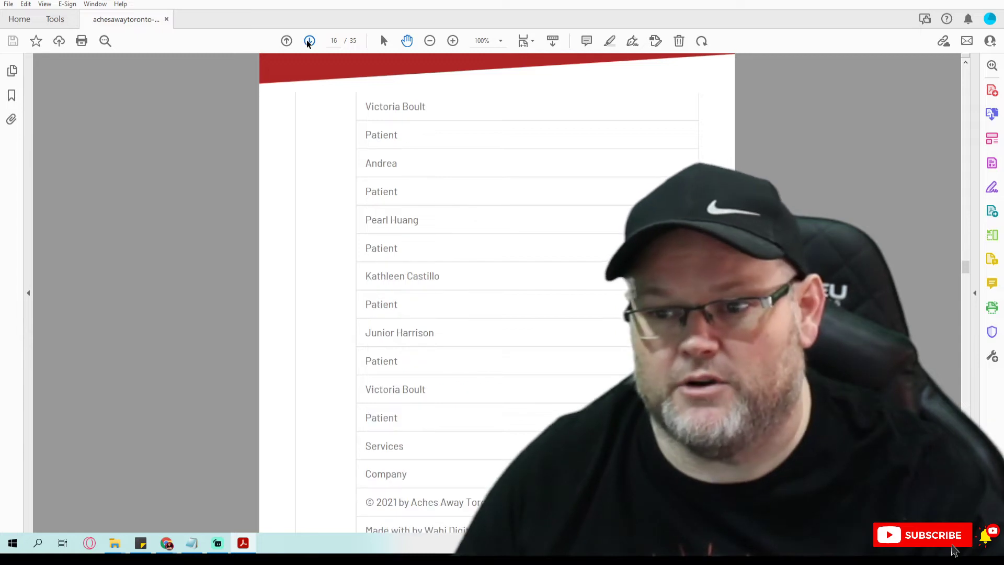
left_click(309, 42)
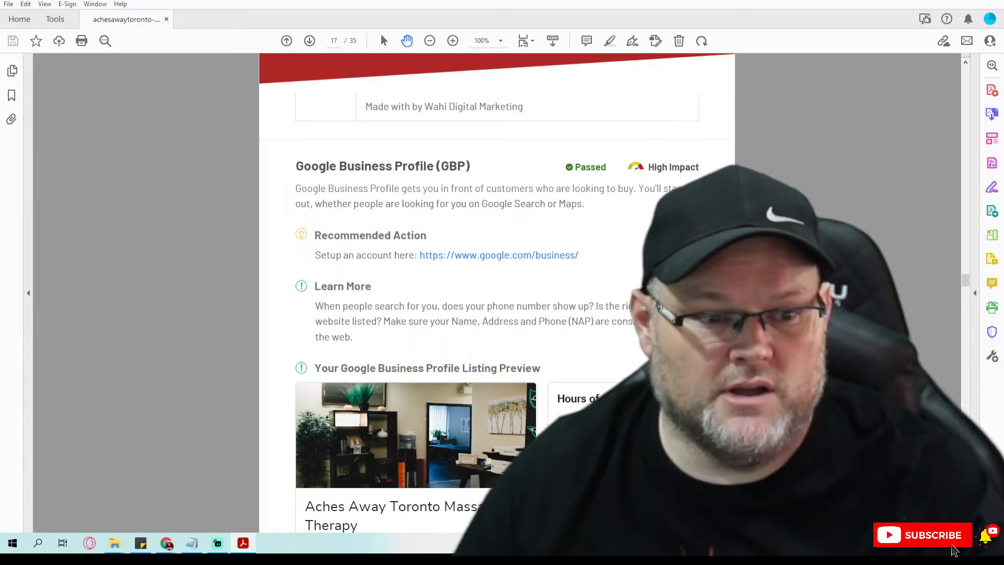
Scroll through audit pages 17 to 20.
scroll(519, 209, "down", 3)
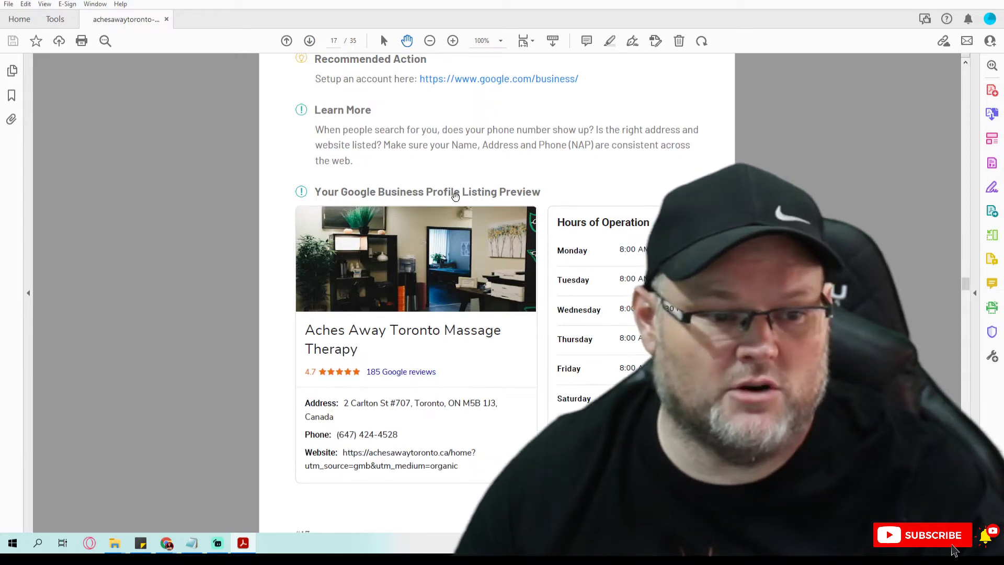
scroll(423, 258, "down", 8)
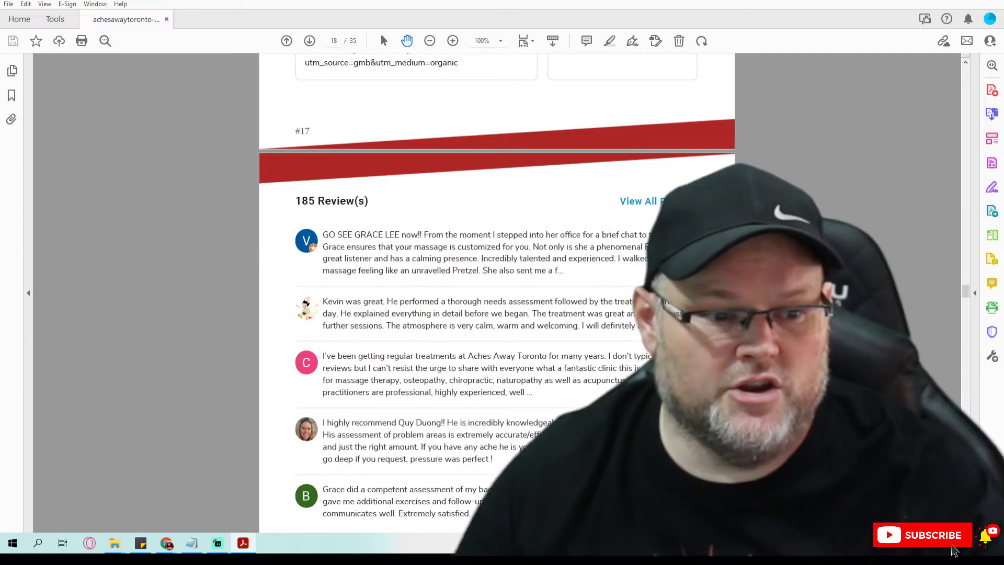
scroll(426, 287, "down", 10)
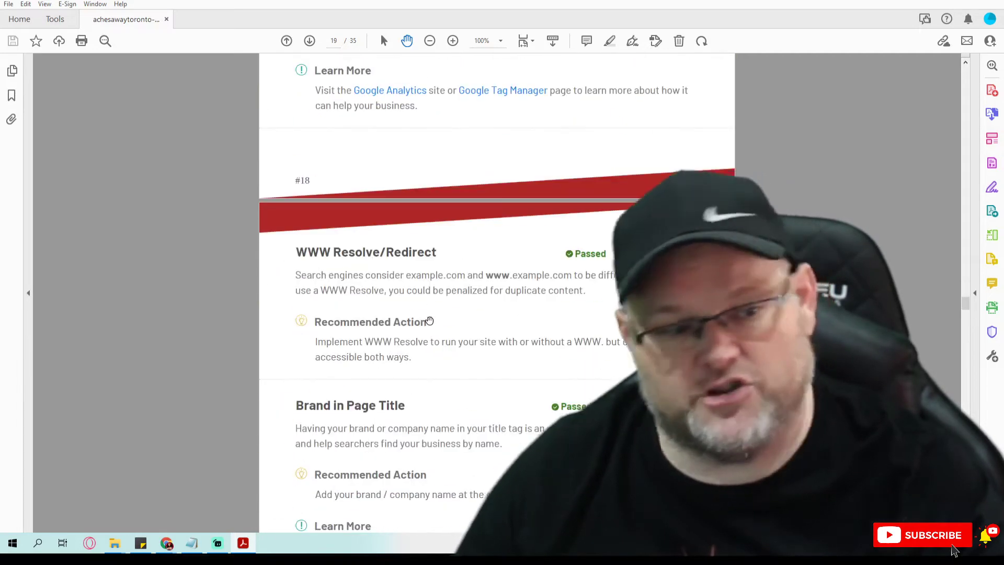
scroll(427, 316, "down", 10)
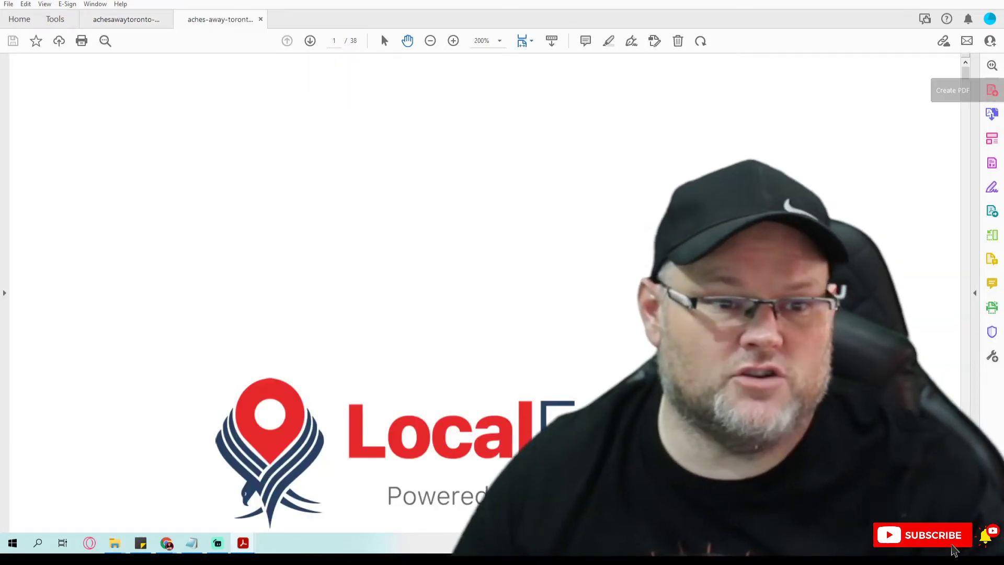
Zoom the LocalFalcon report out to 100% and circle the ranking grid on the map.
left_click(429, 41)
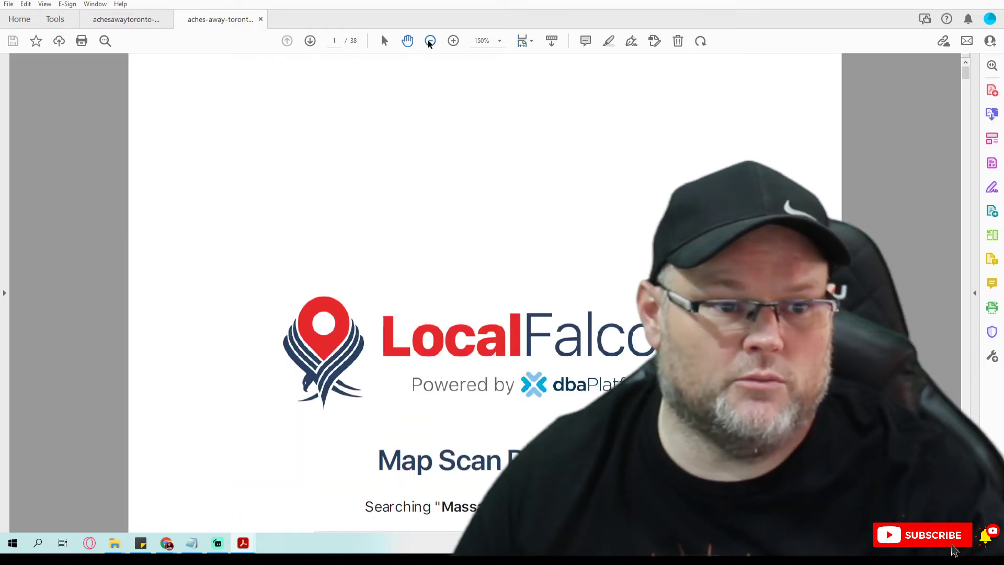
left_click(430, 42)
left_click(430, 42)
scroll(600, 318, "down", 3)
scroll(502, 286, "down", 20)
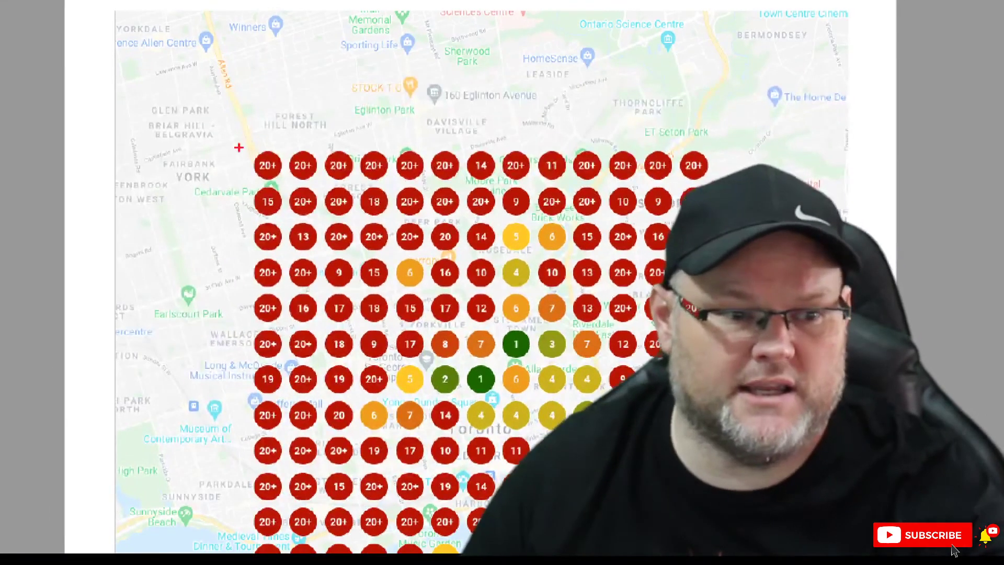
mouse_move(236, 147)
left_mouse_down()
mouse_move(889, 152)
mouse_move(429, 506)
mouse_move(176, 381)
mouse_move(292, 122)
left_mouse_up()
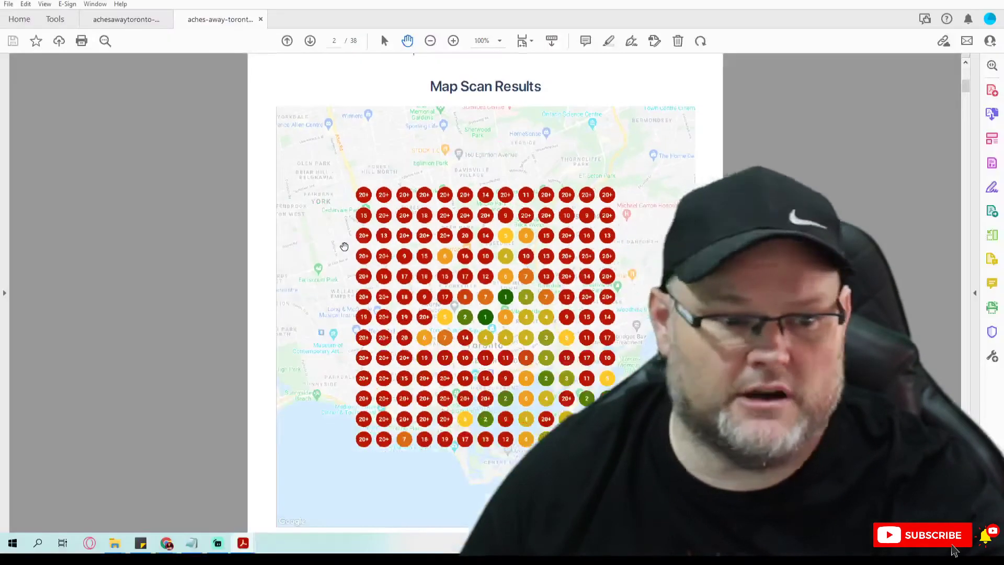
Circle the whole grid and its top-ranking centre dots, then scroll to page 3's comparison table.
scroll(341, 246, "down", 3)
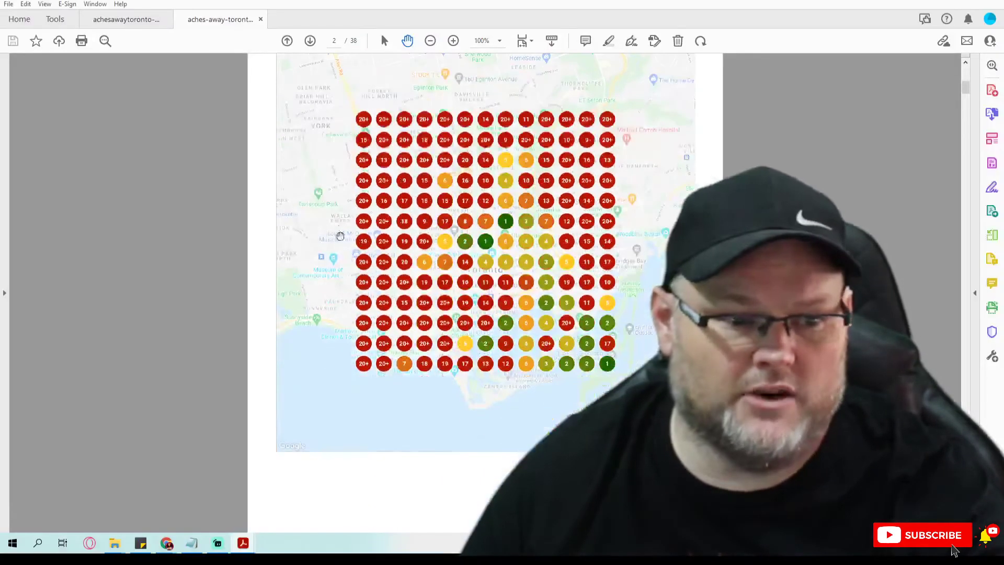
scroll(336, 139, "down", 1)
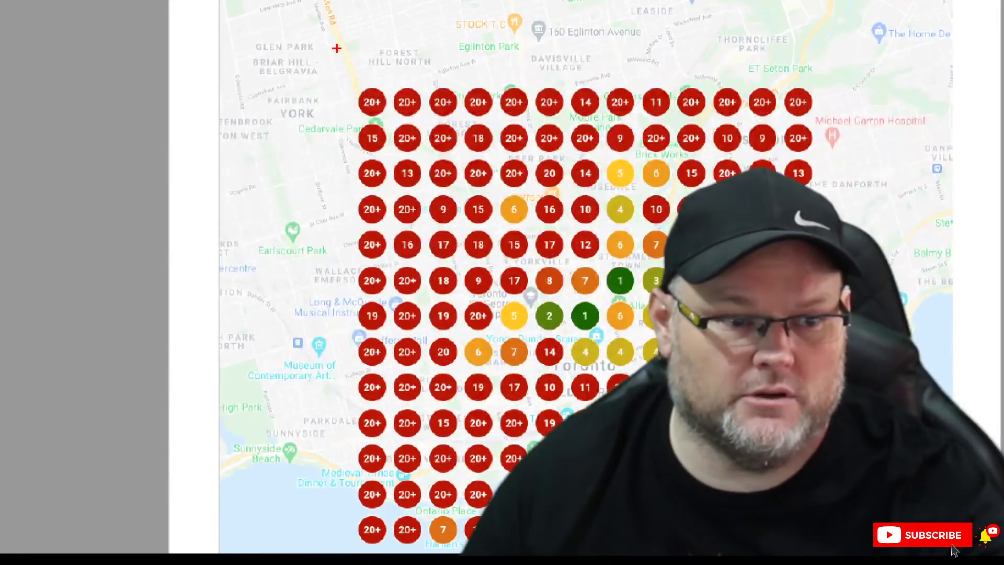
mouse_move(334, 59)
left_mouse_down()
mouse_move(919, 106)
mouse_move(947, 276)
mouse_move(184, 520)
mouse_move(371, 40)
left_mouse_up()
mouse_move(643, 327)
left_mouse_down()
mouse_move(564, 229)
mouse_move(647, 326)
left_mouse_up()
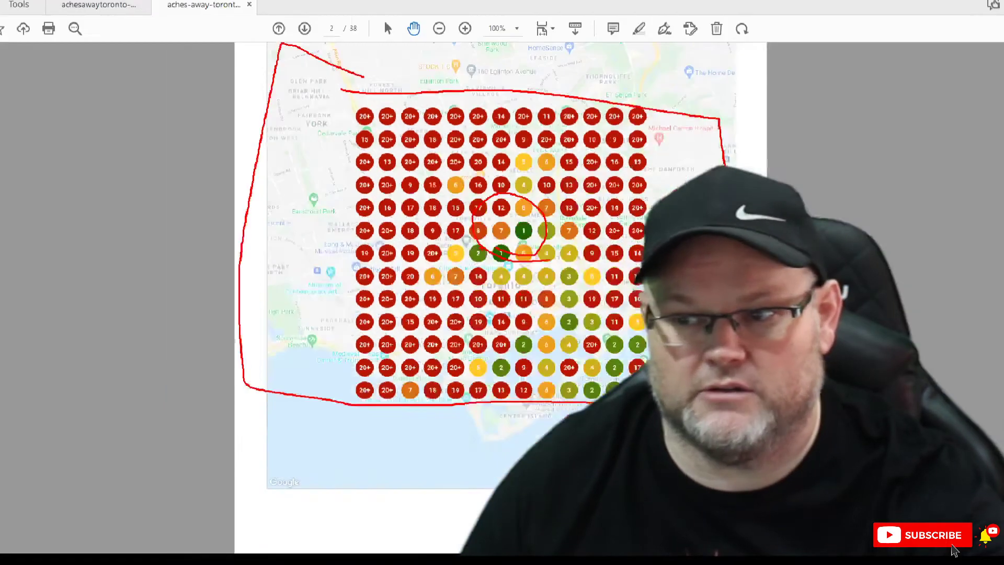
scroll(382, 170, "down", 6)
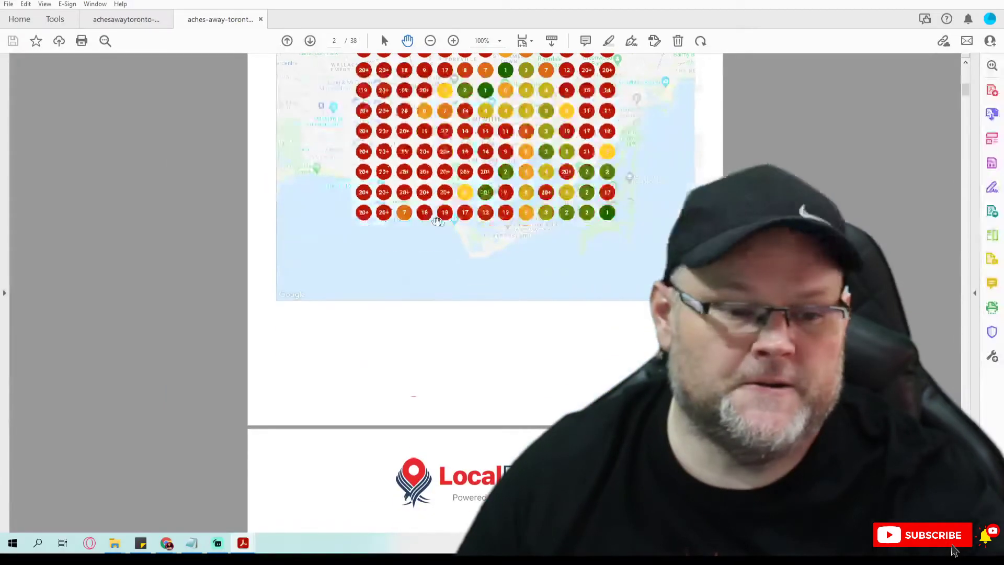
scroll(382, 169, "down", 8)
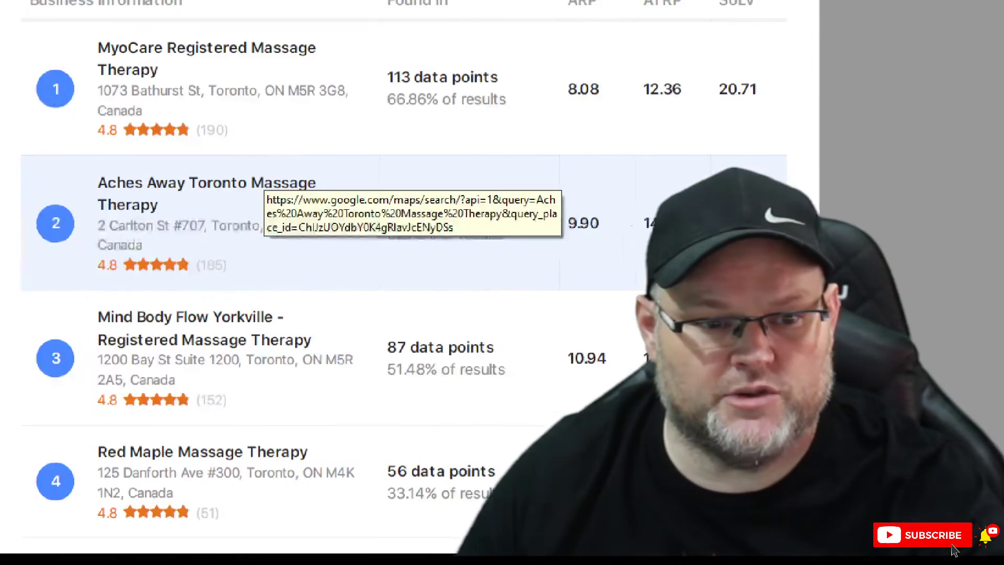
mouse_move(579, 240)
left_mouse_down()
mouse_move(594, 241)
mouse_move(545, 244)
left_mouse_up()
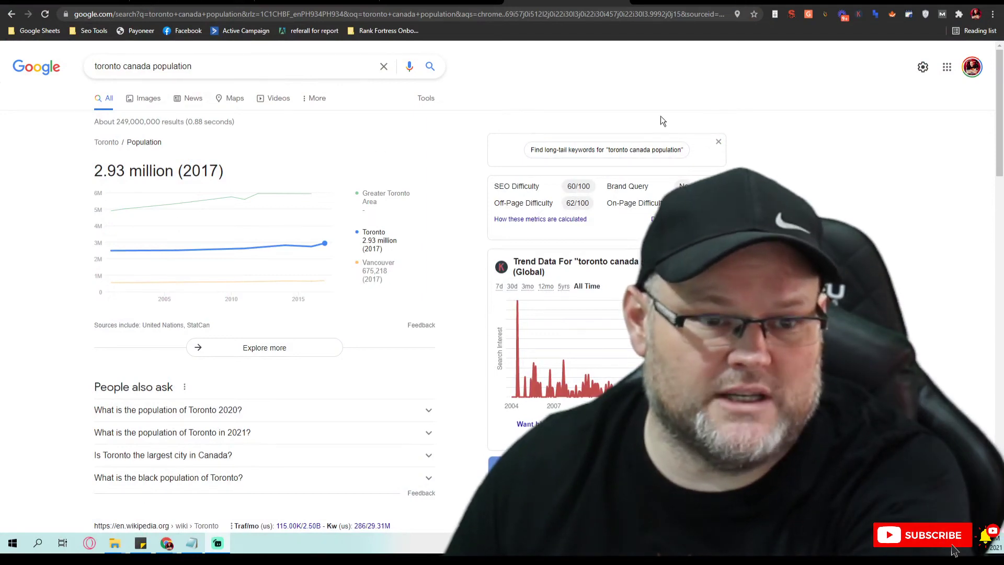
Switch to the rankfortress.com tab and scroll down to the SEO package pricing.
left_click(491, 7)
scroll(599, 180, "down", 8)
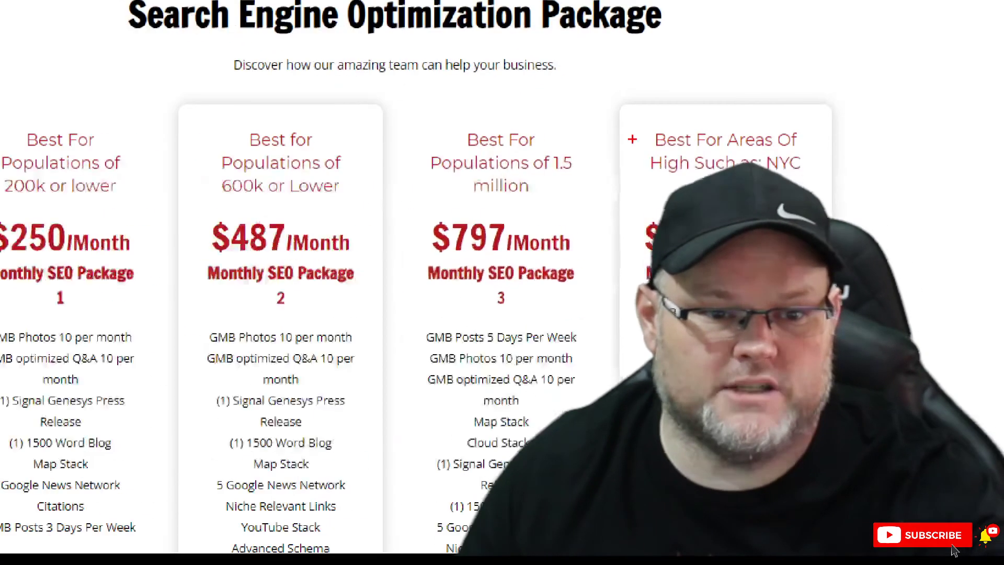
left_click_drag(619, 93, 640, 286)
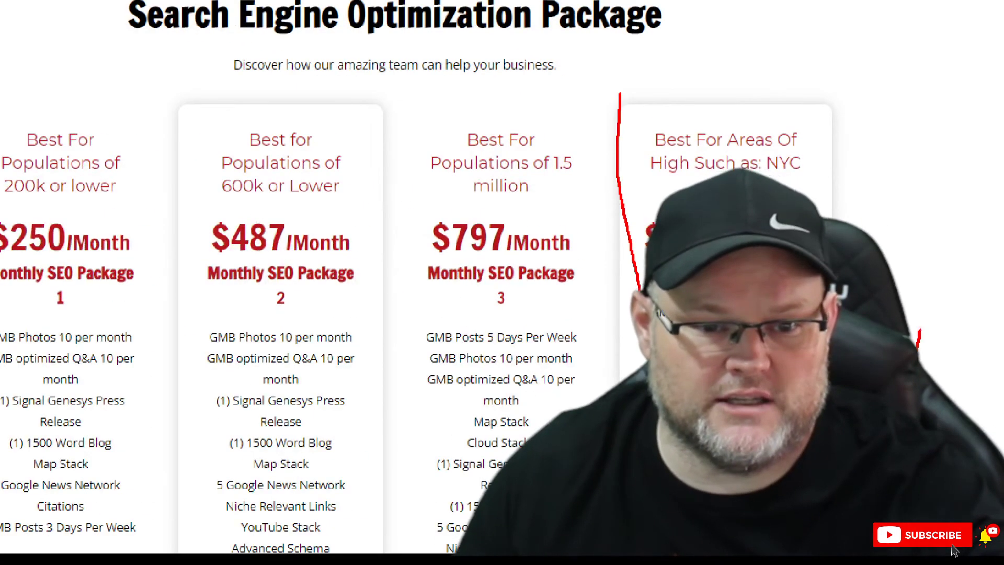
left_click_drag(922, 266, 638, 83)
key("Escape")
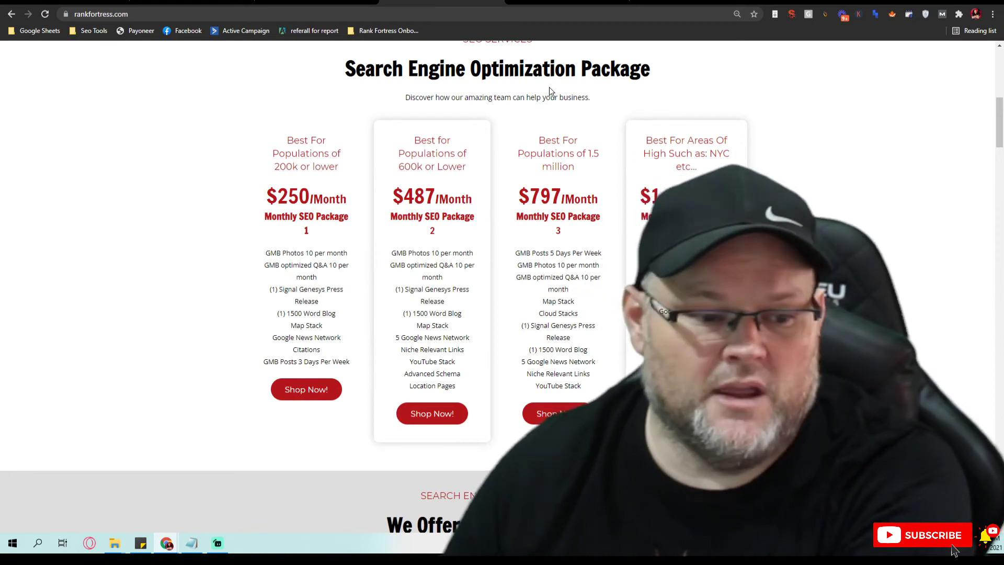
Bring the 'Local SEO - Massage Therapist' Notepad note in front of the pricing page.
left_click(192, 544)
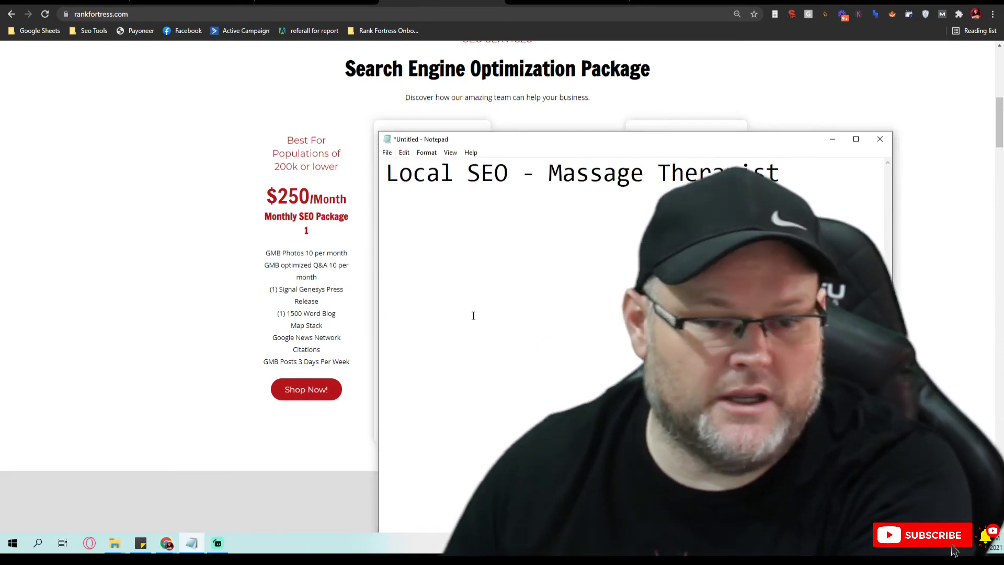